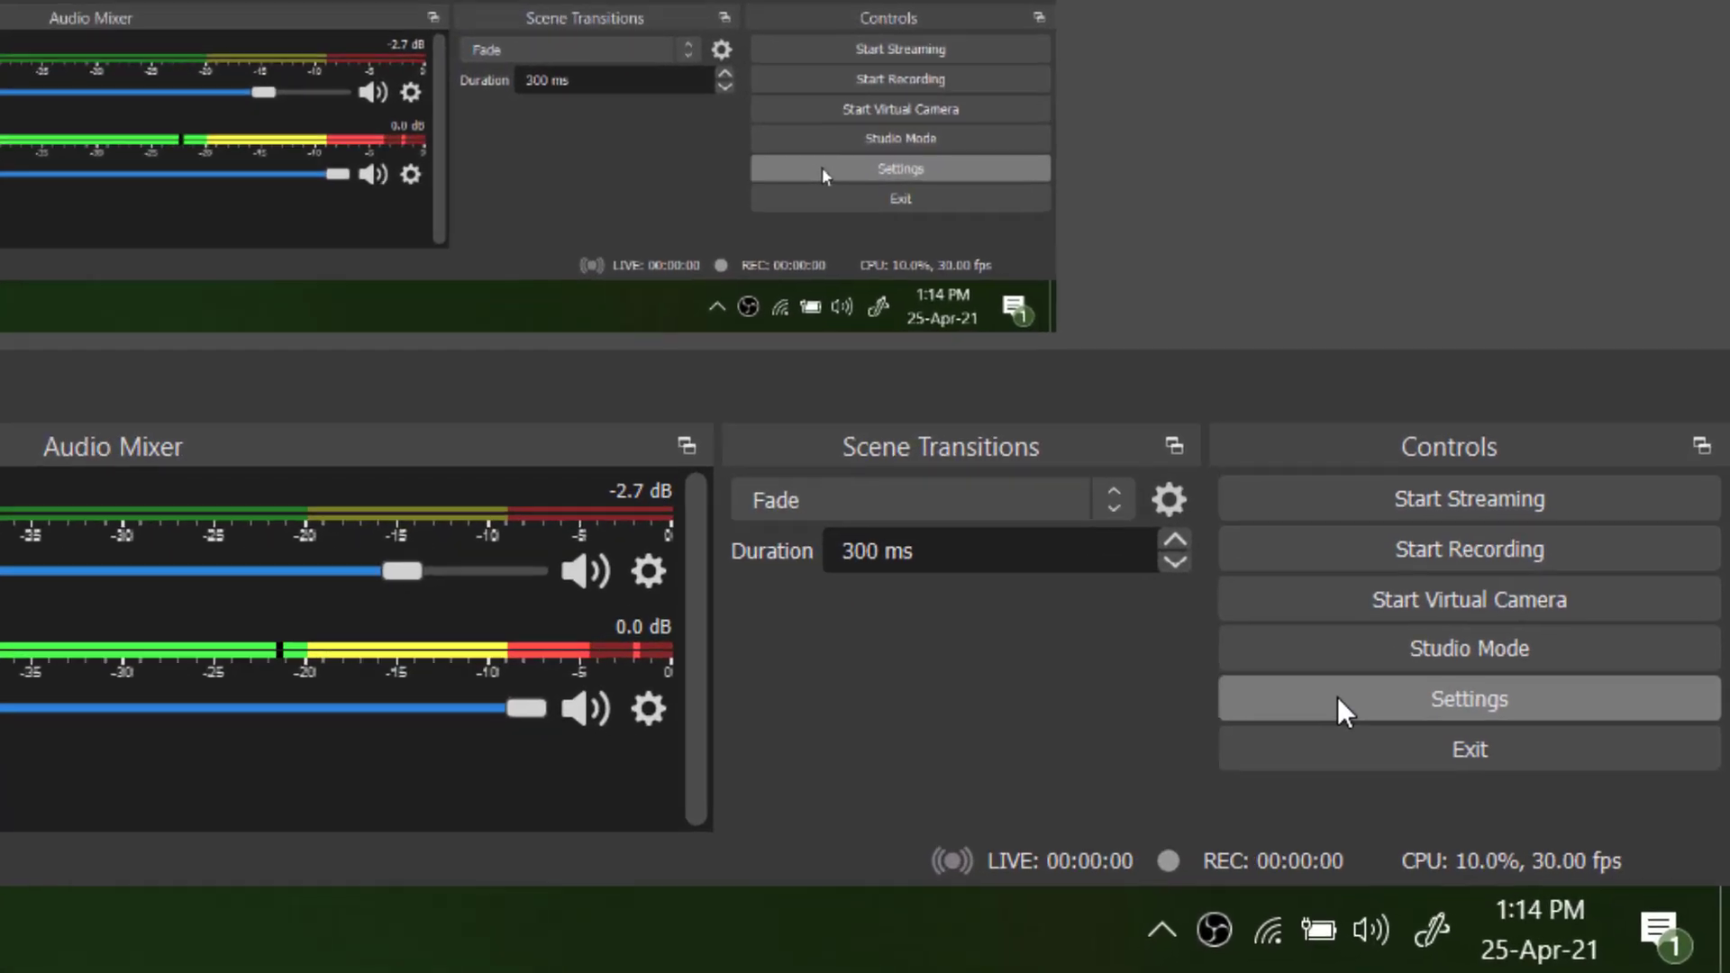
- Open the OBS settings and keep the Dark (Default) interface theme
click(1332, 694)
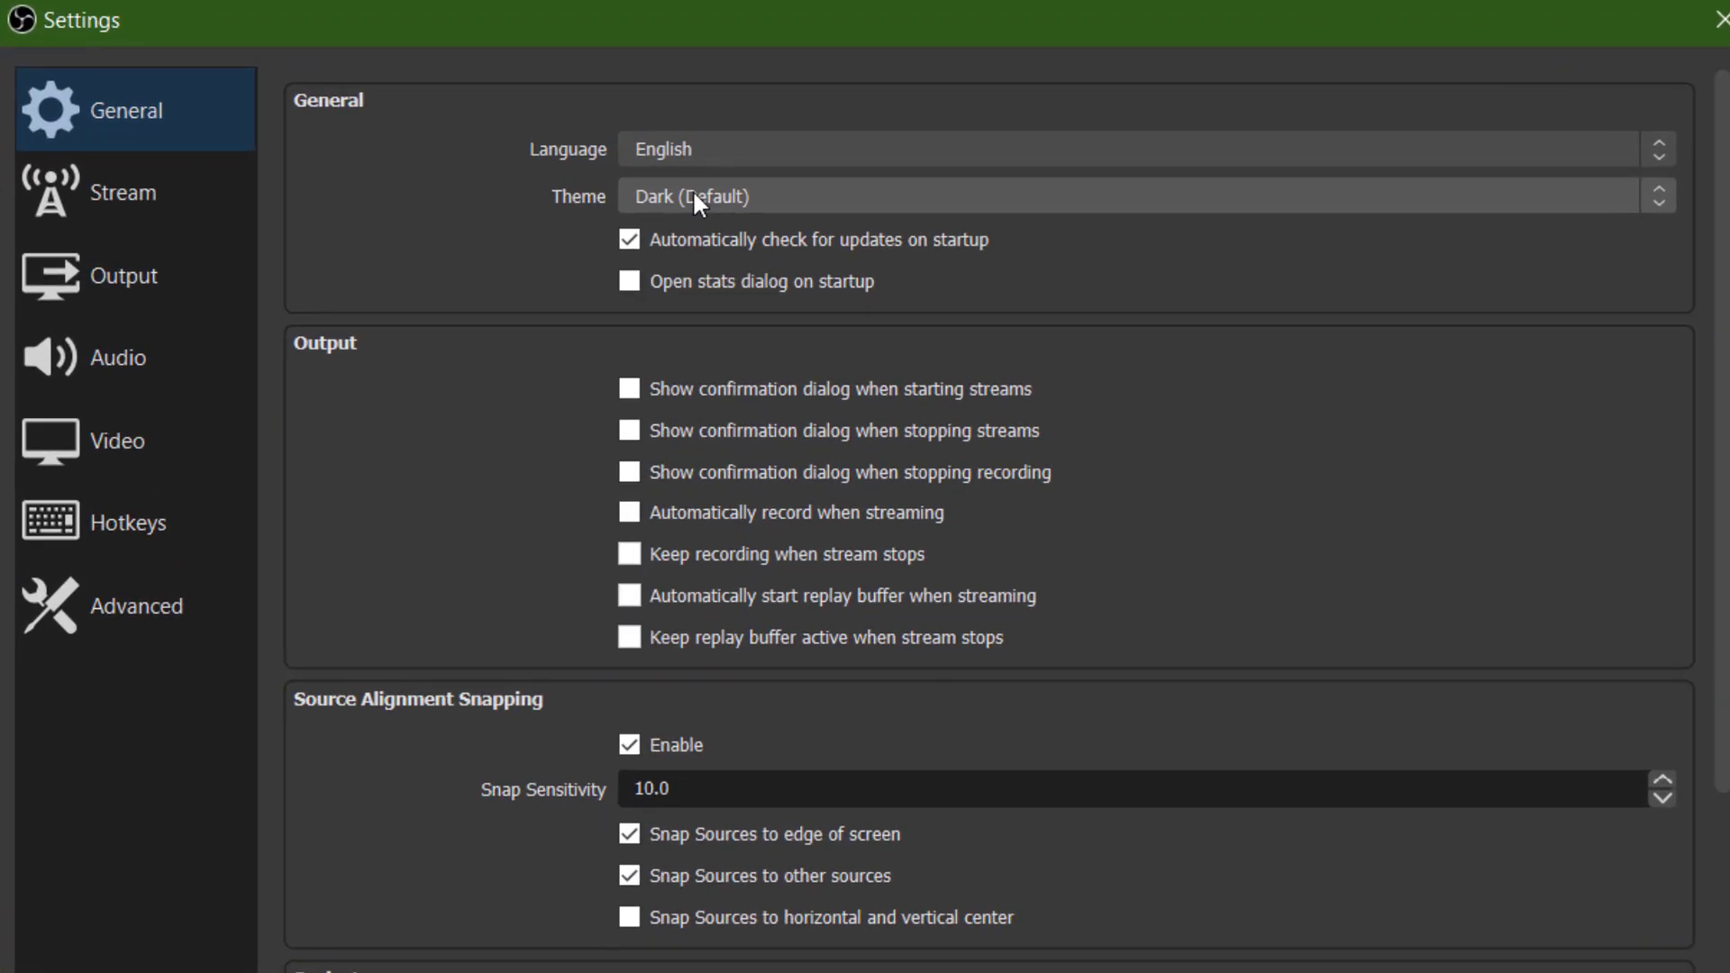
click(751, 158)
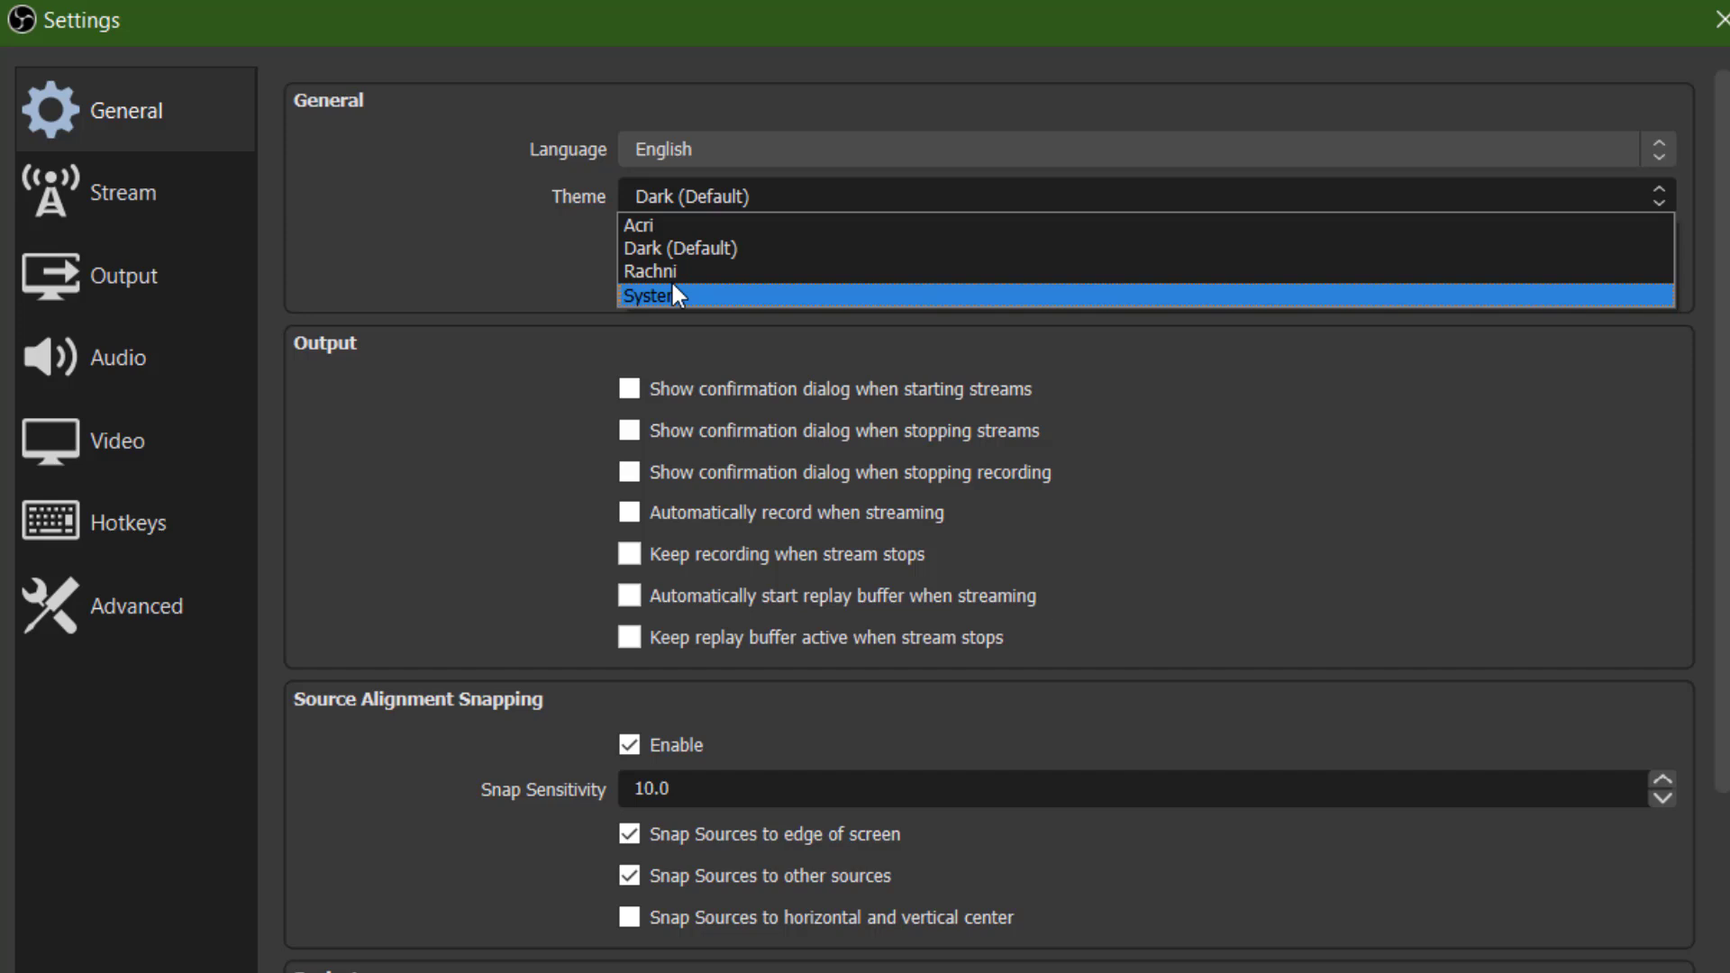
click(635, 250)
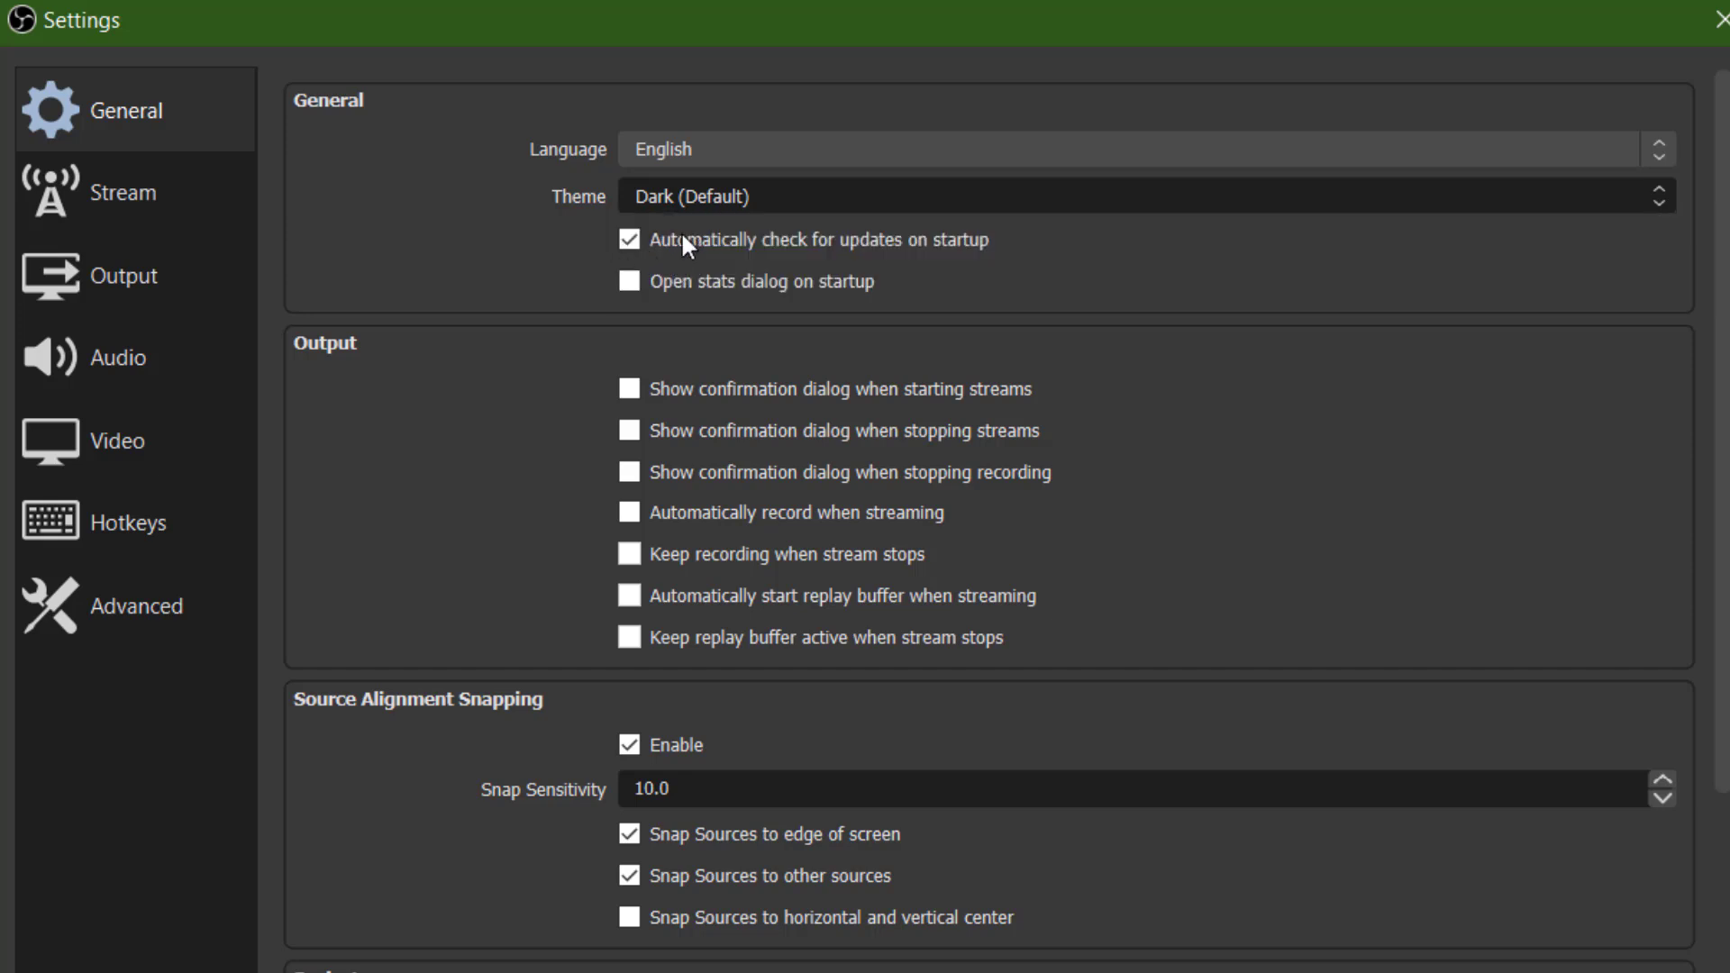
- In Output settings, start adding a new OBS REC folder under Videos for recordings
click(162, 281)
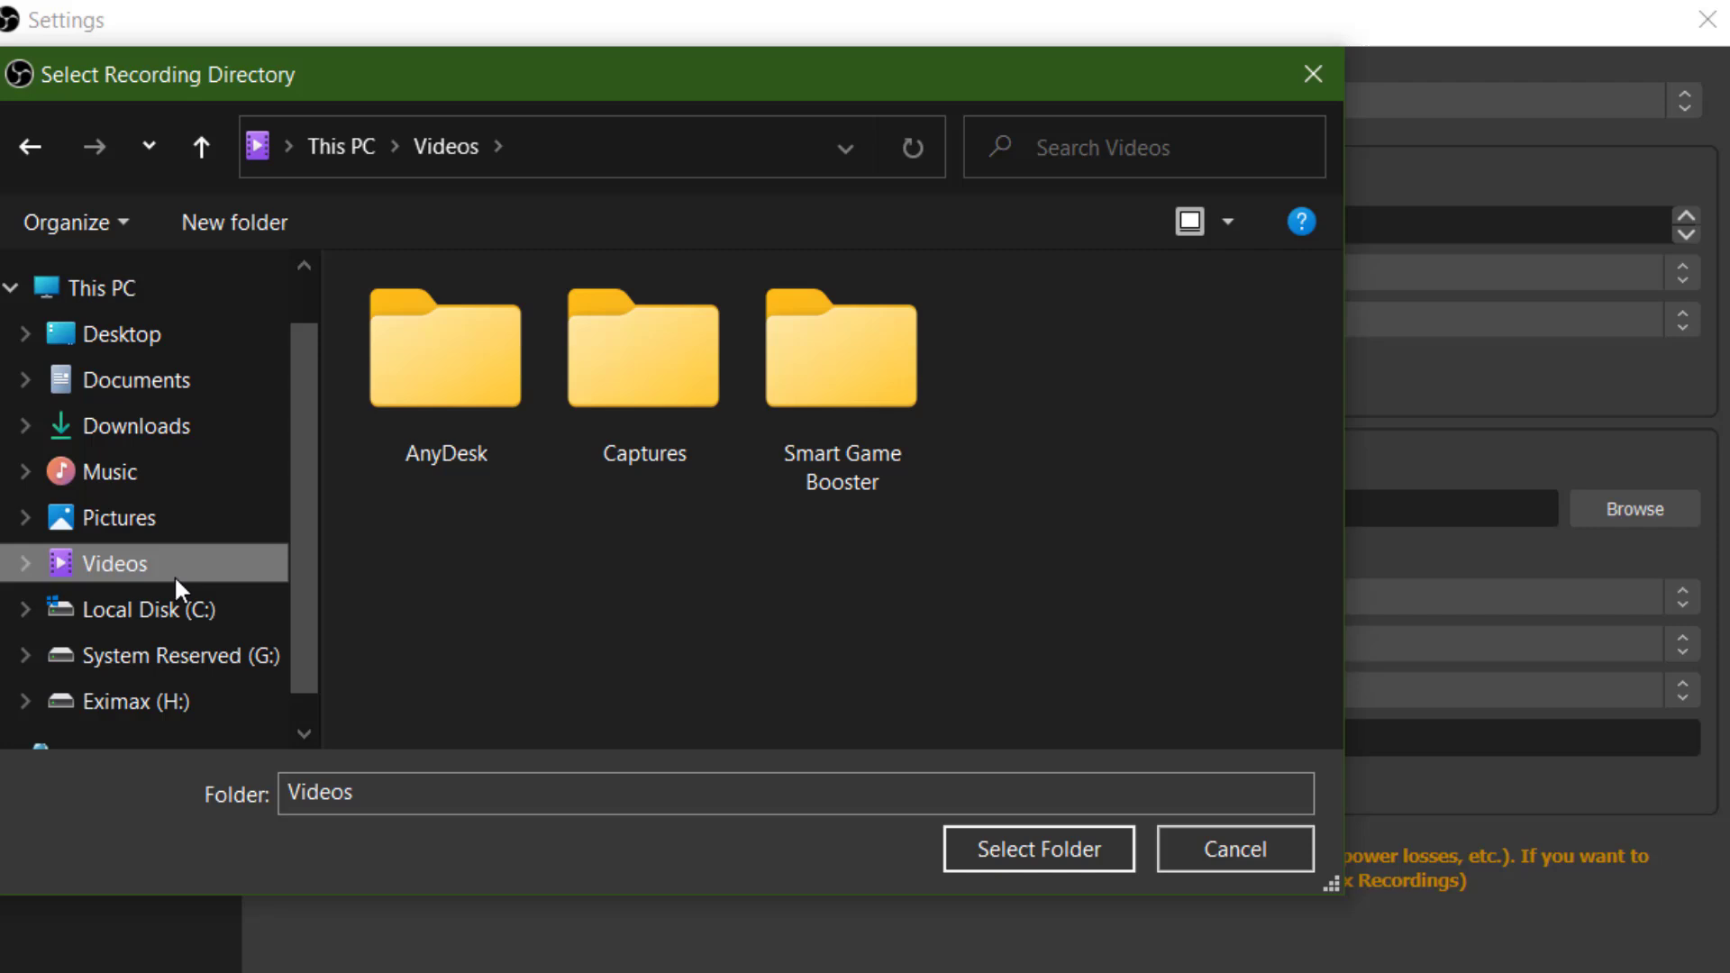
right_click(600, 570)
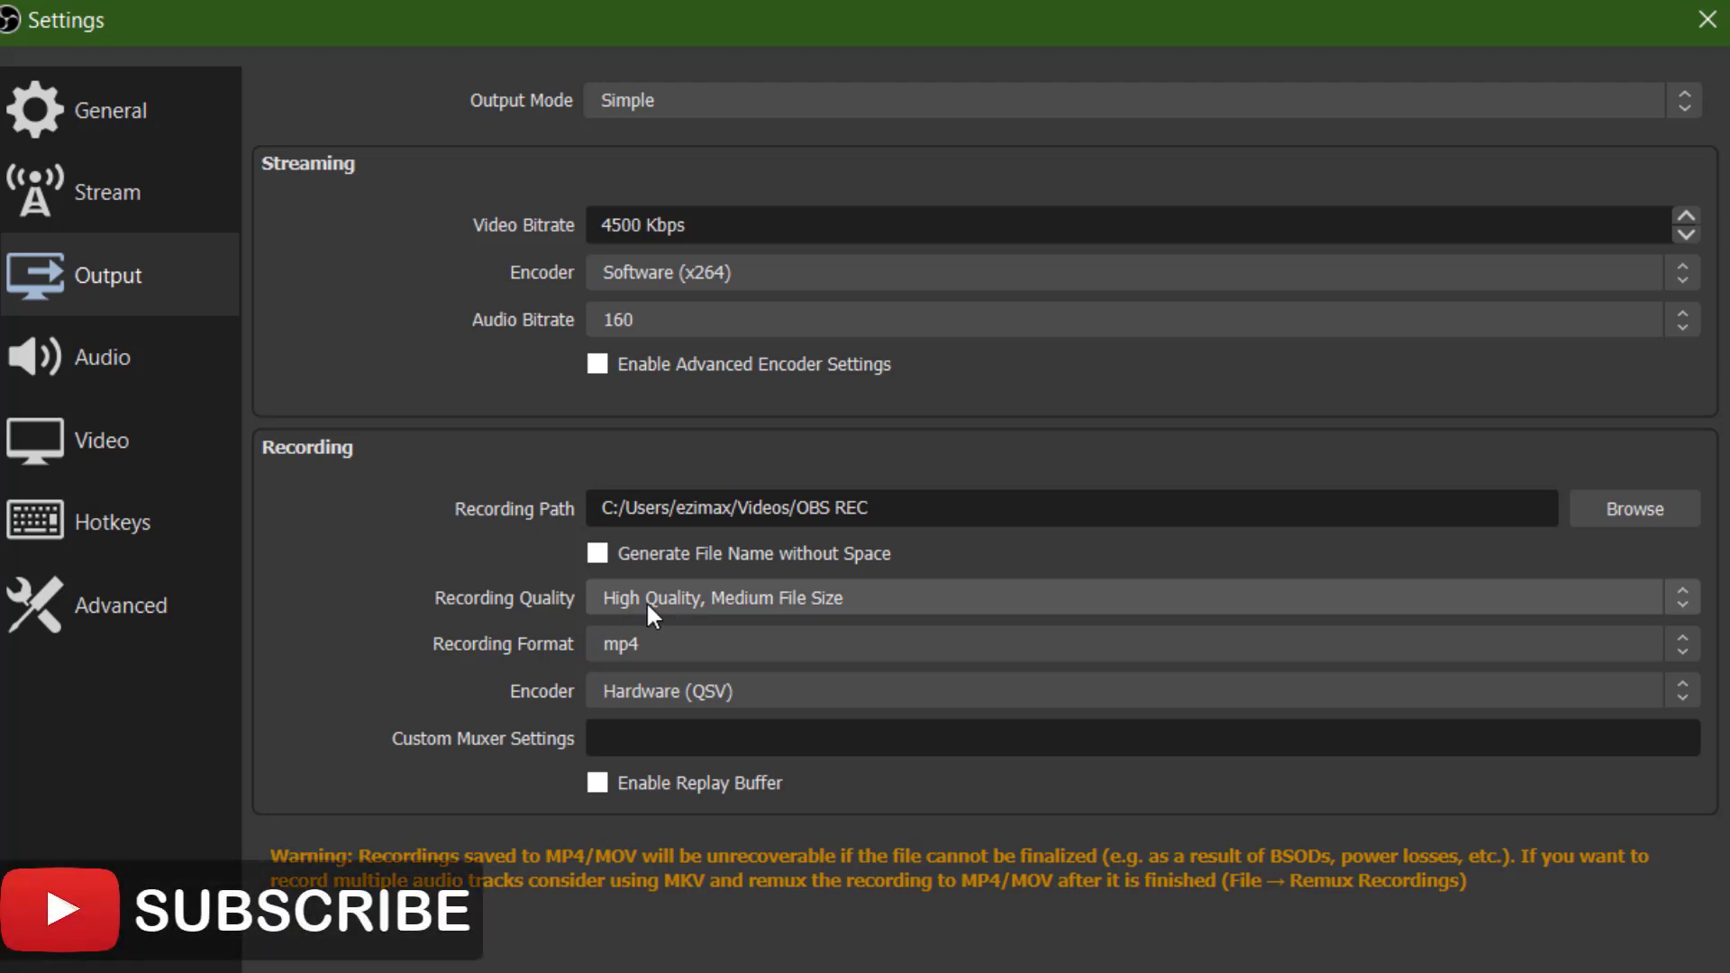
click(647, 602)
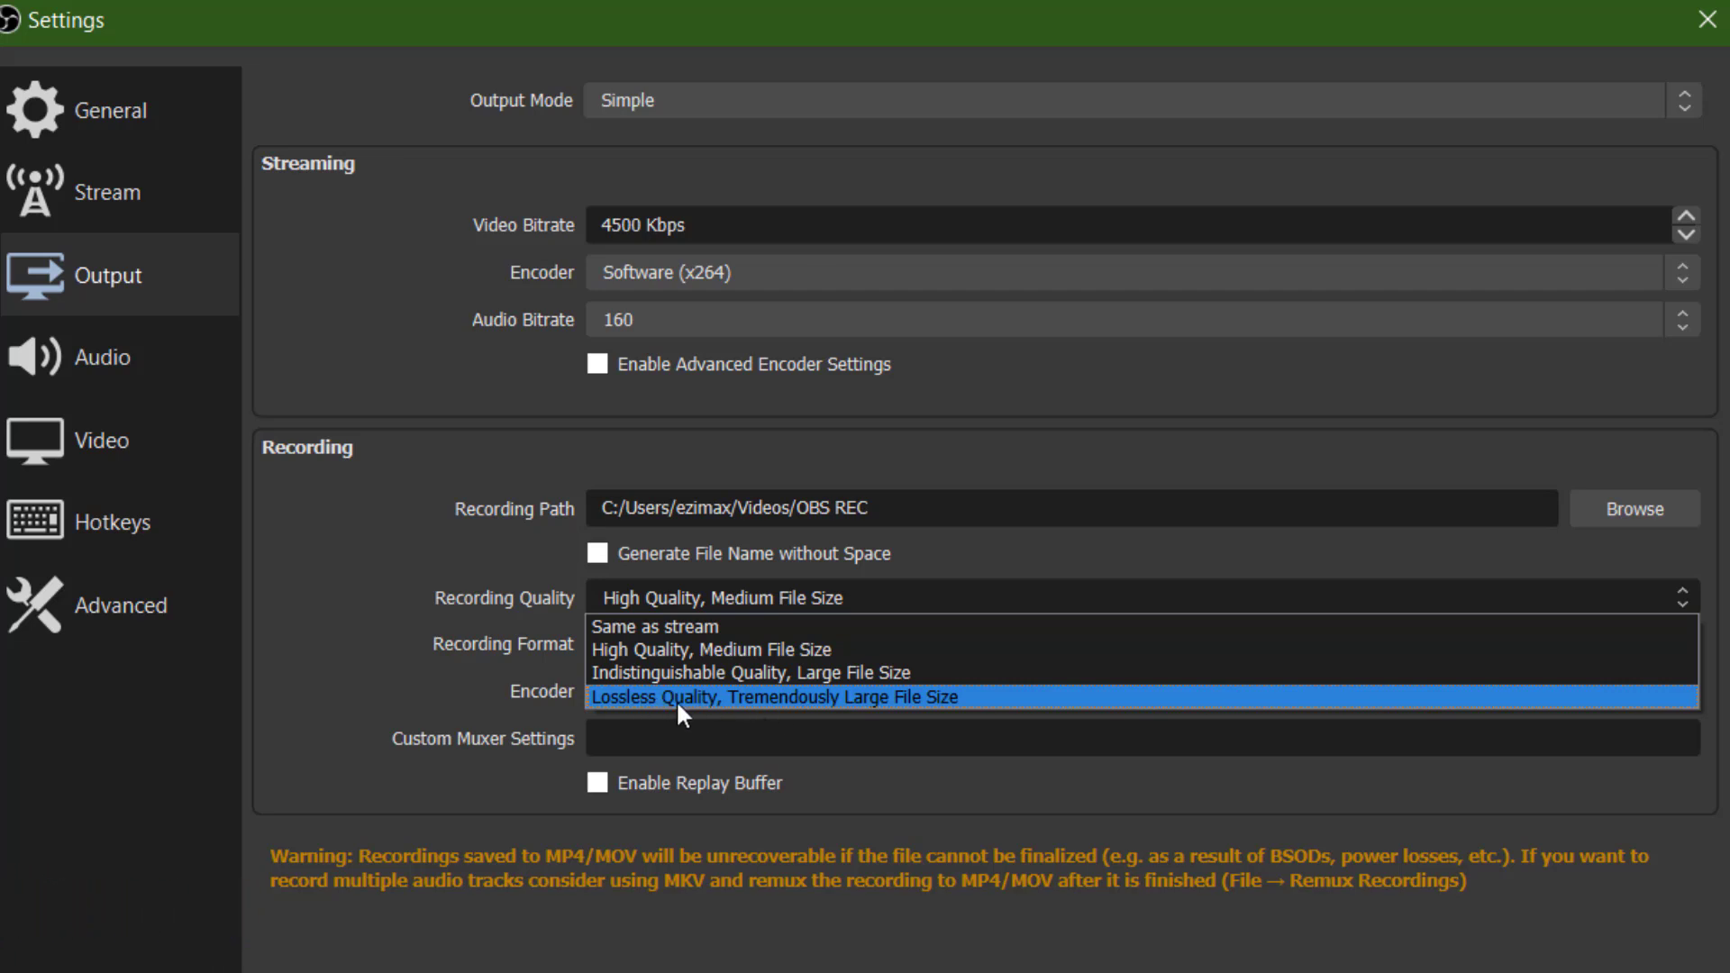
click(654, 651)
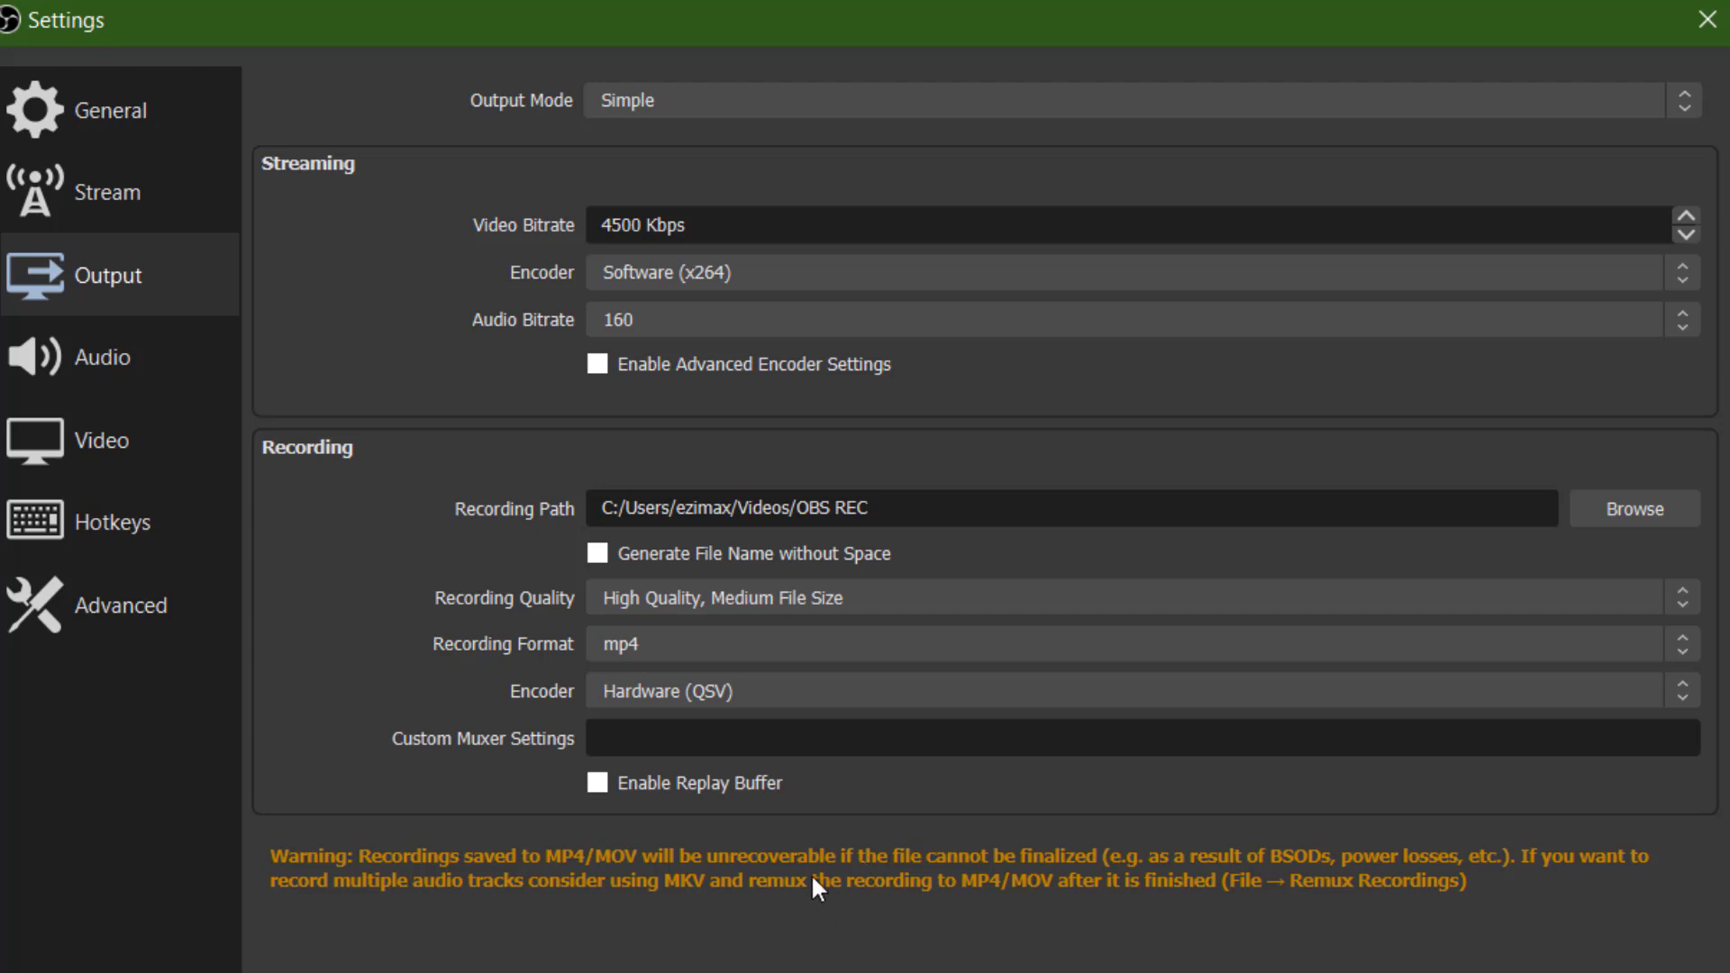
click(765, 650)
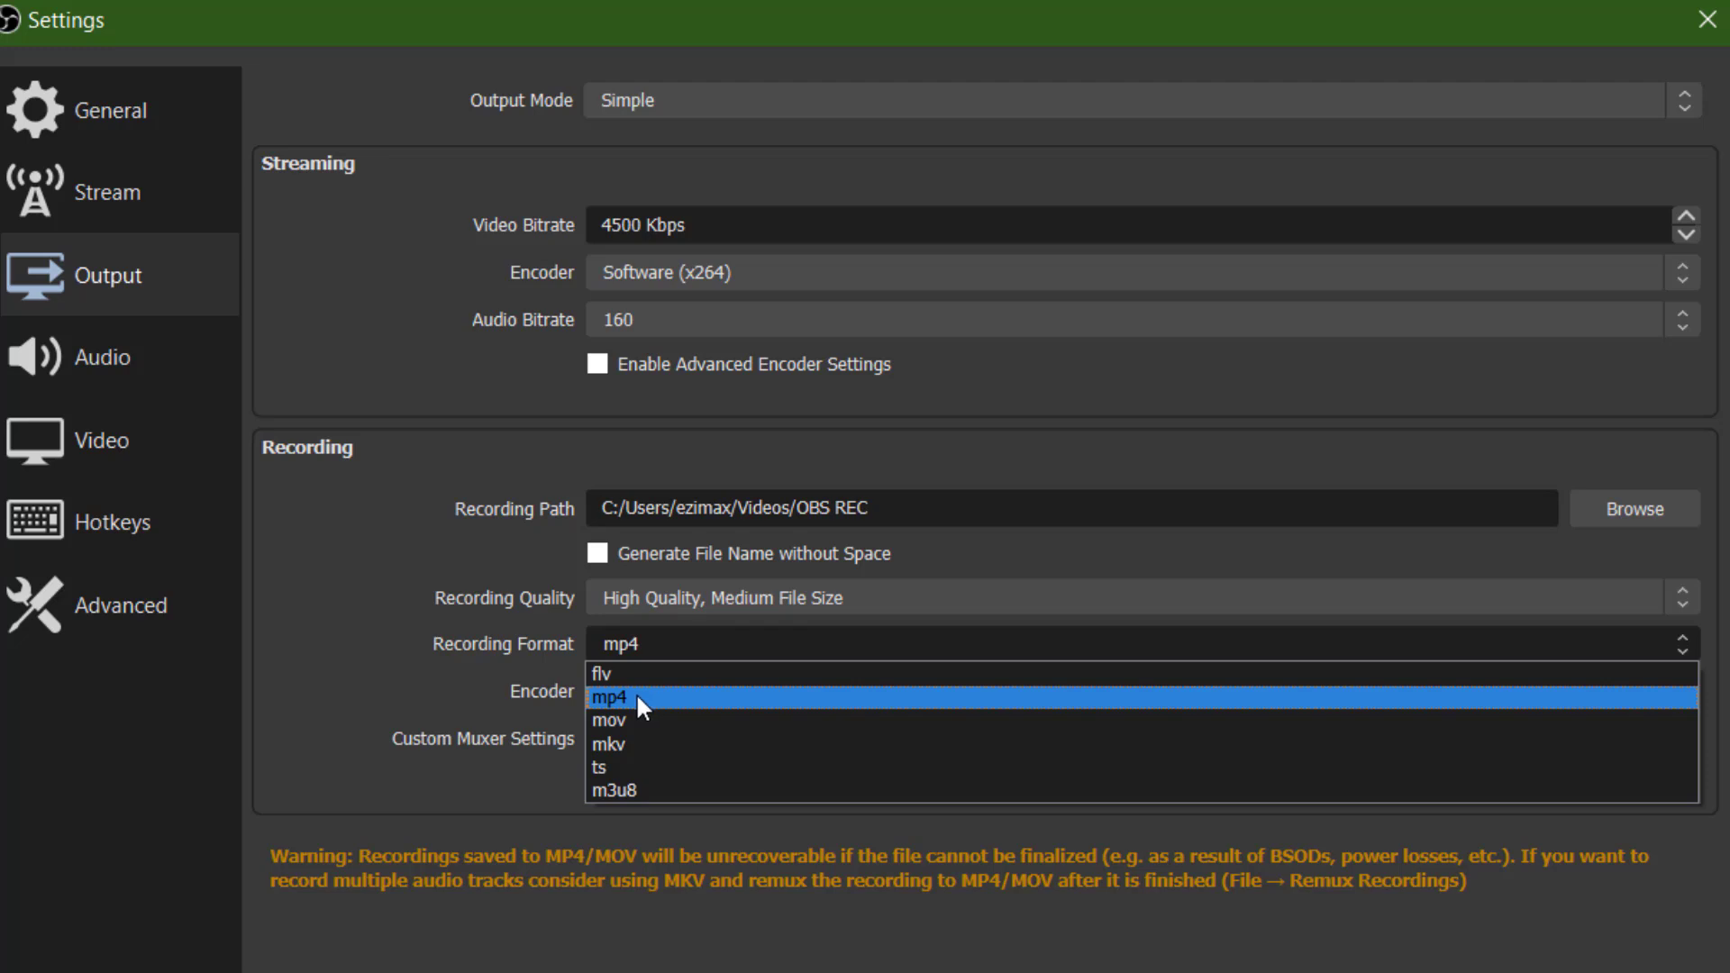
click(637, 693)
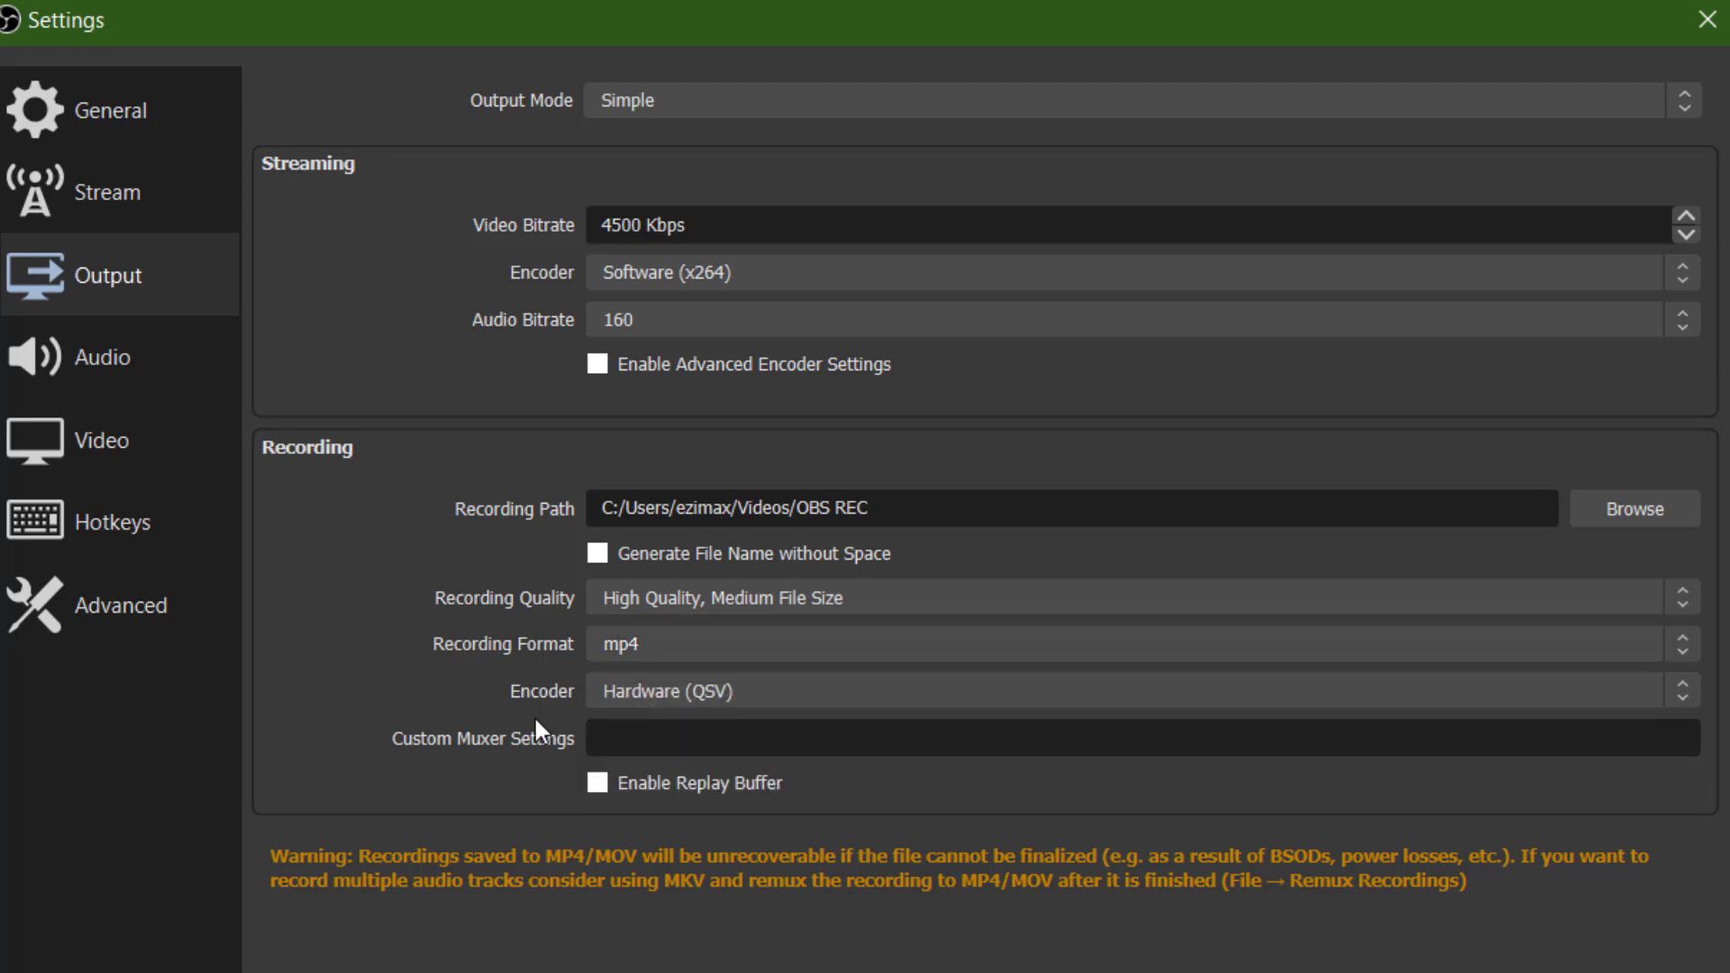
click(663, 691)
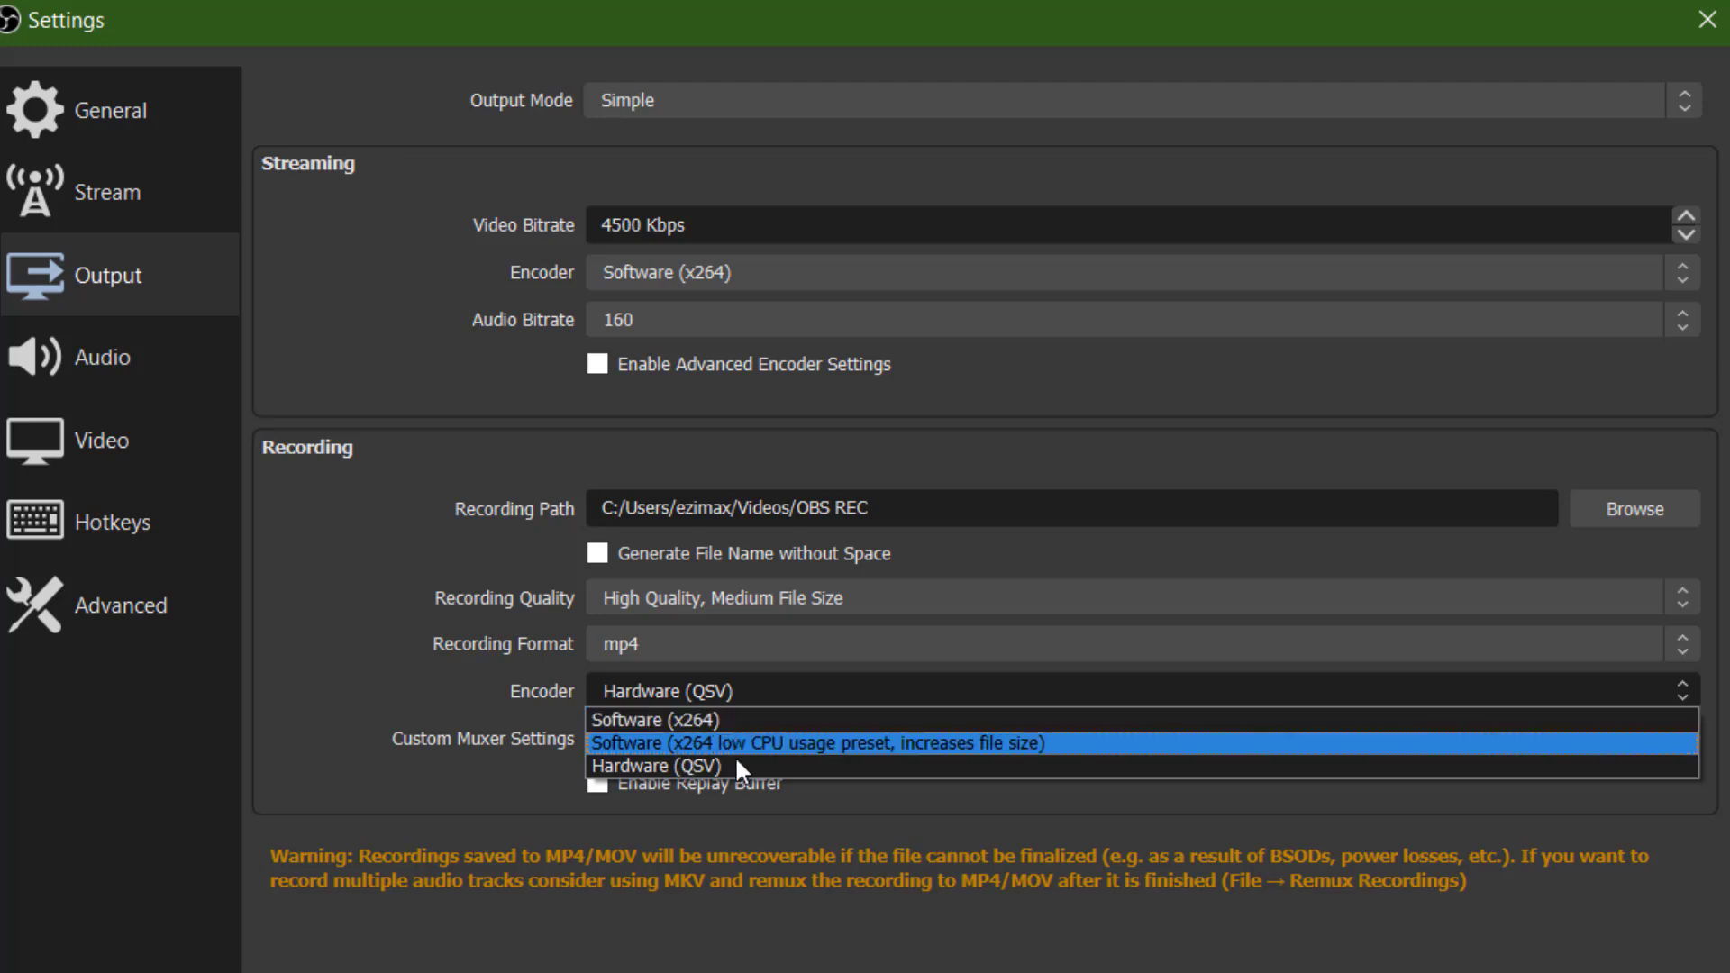
click(647, 766)
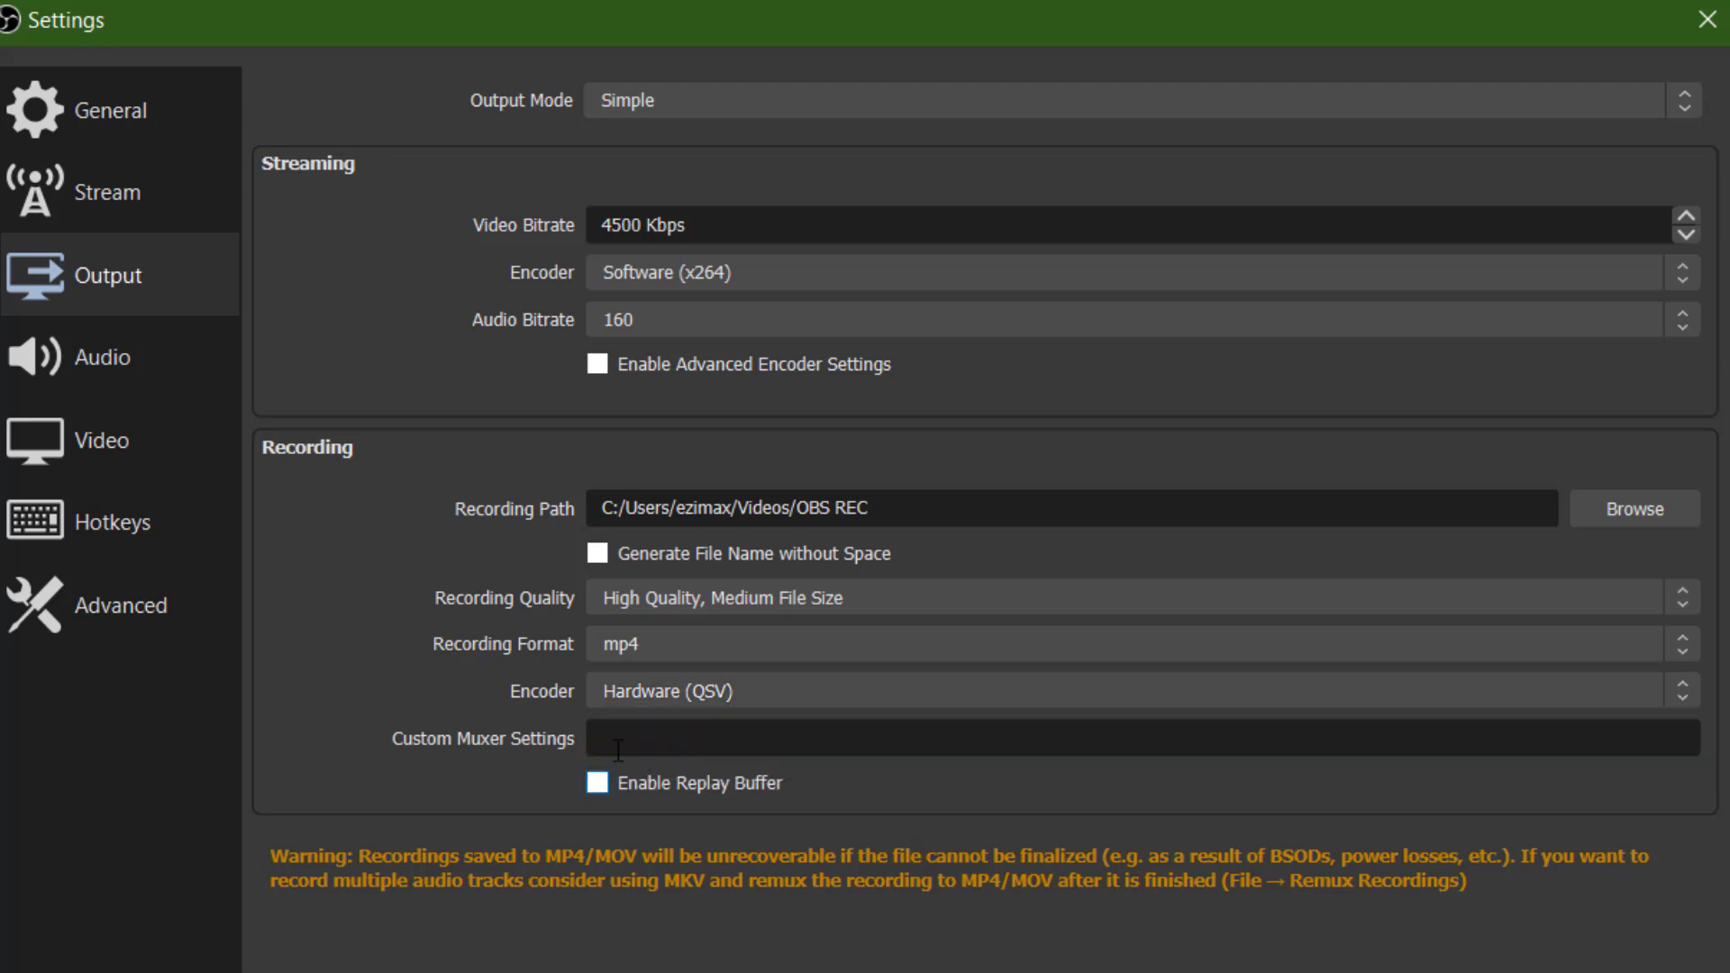
click(727, 691)
click(672, 747)
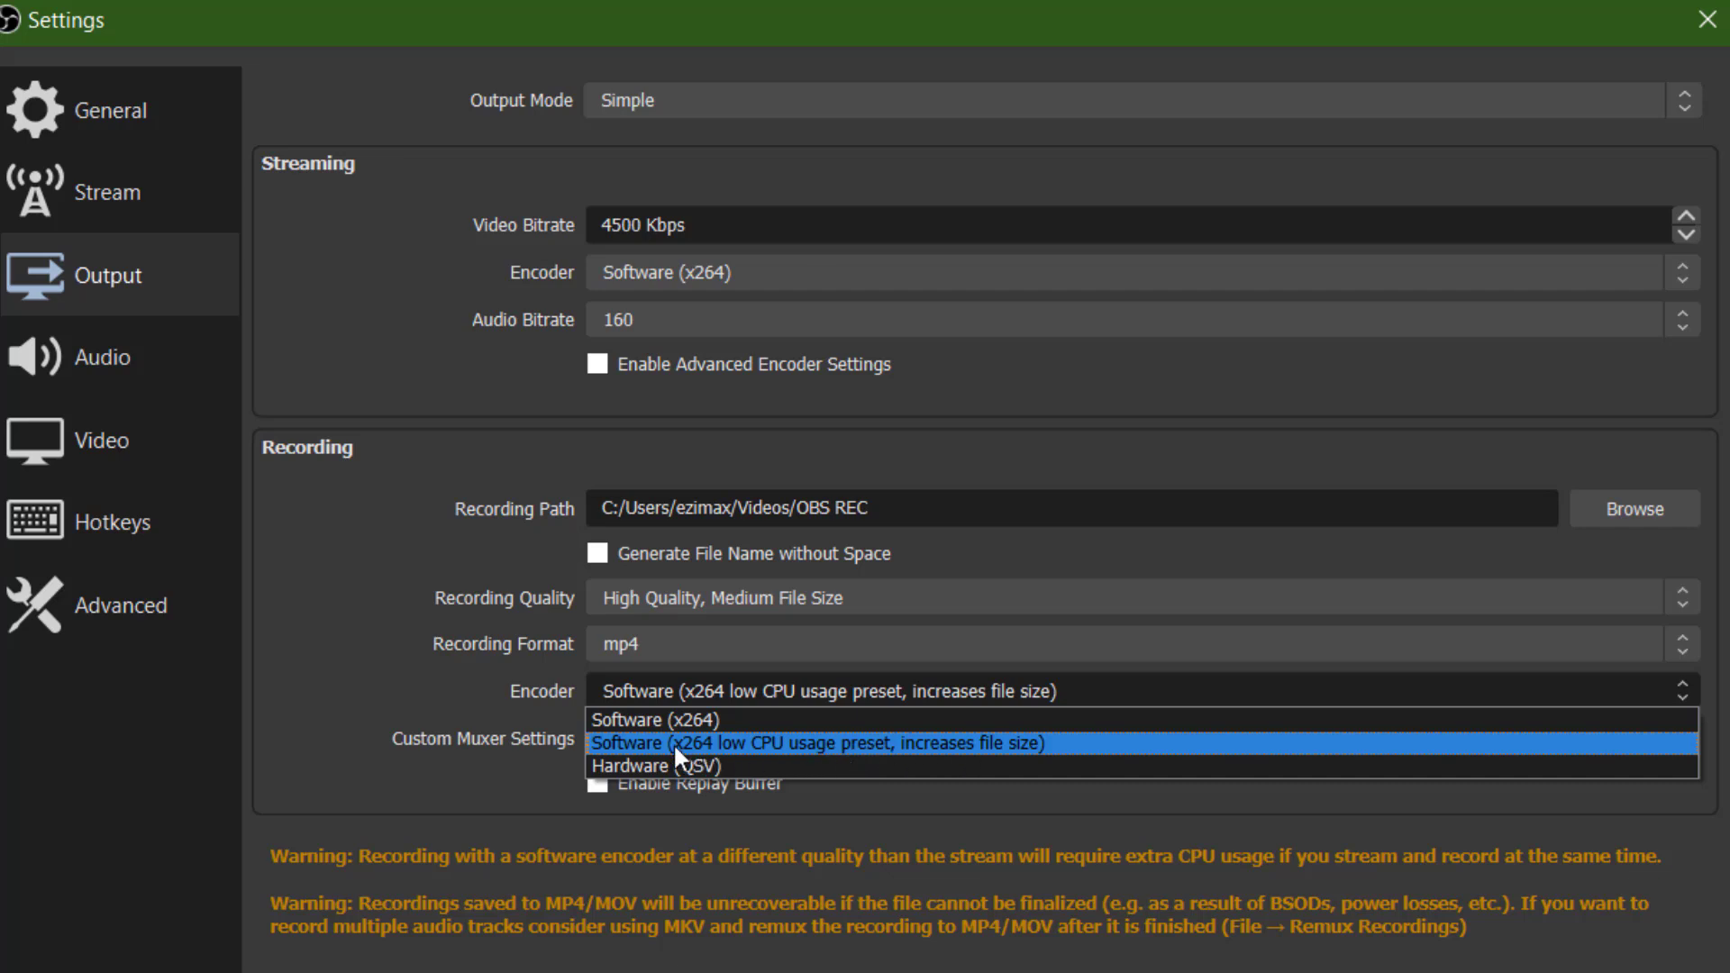
click(633, 767)
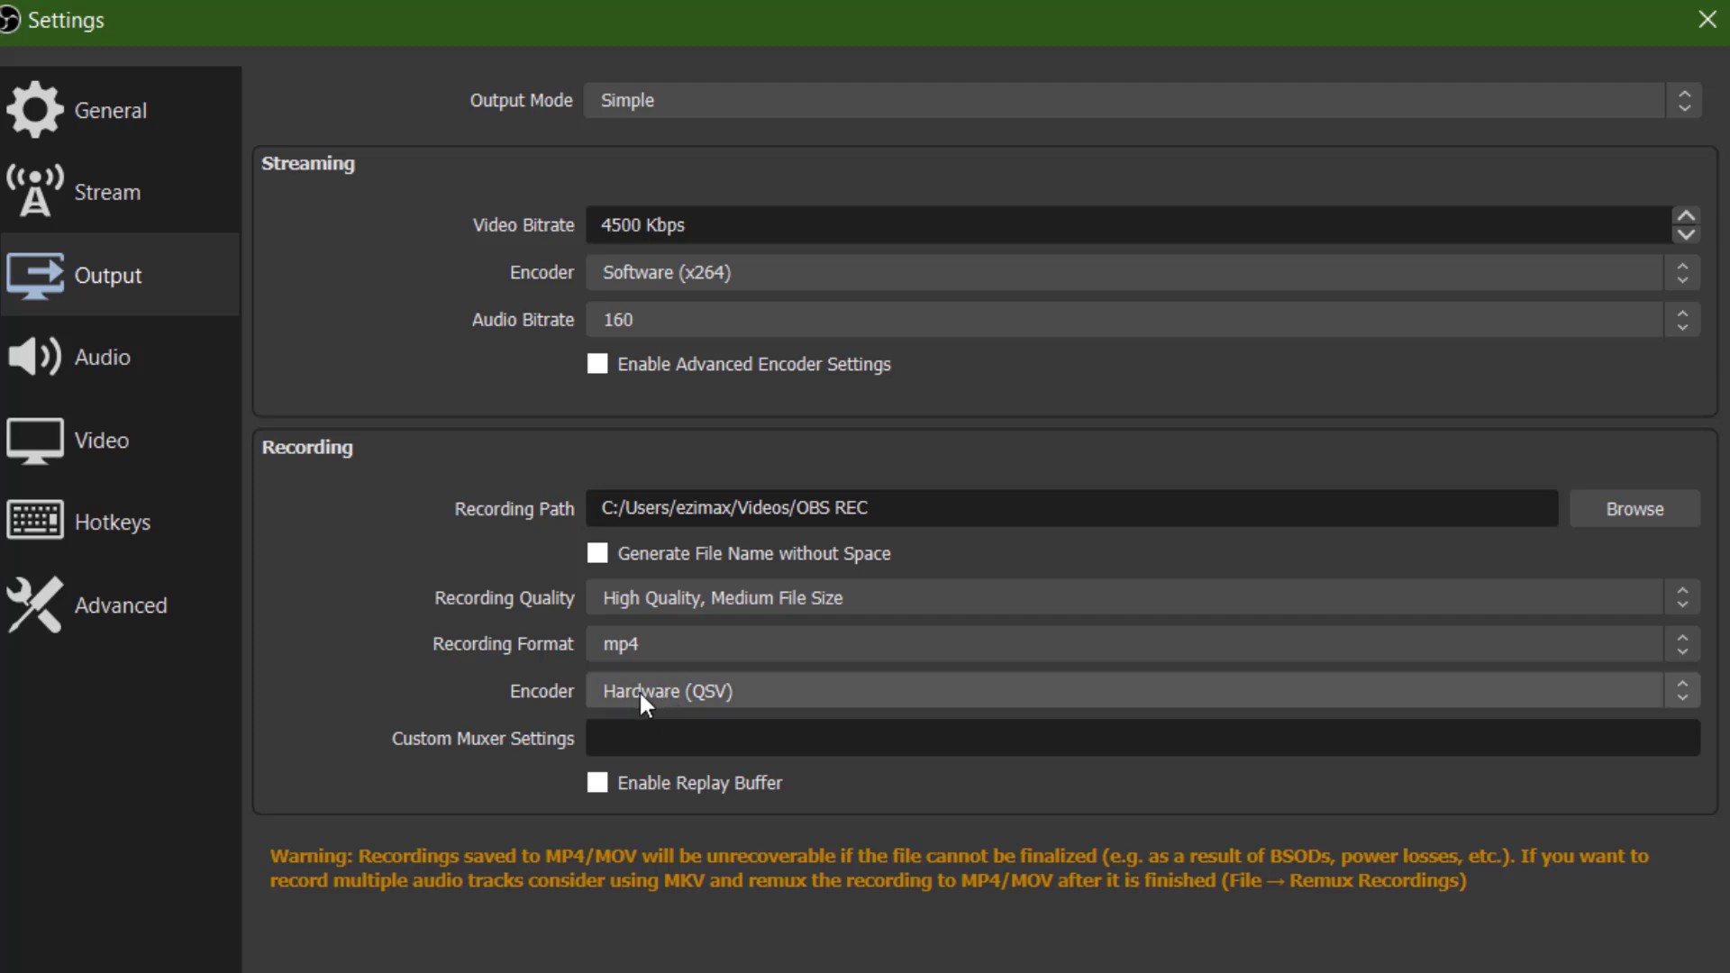
- Switch Output Mode to Advanced and set recordings to mp4 with the x264 encoder
click(661, 99)
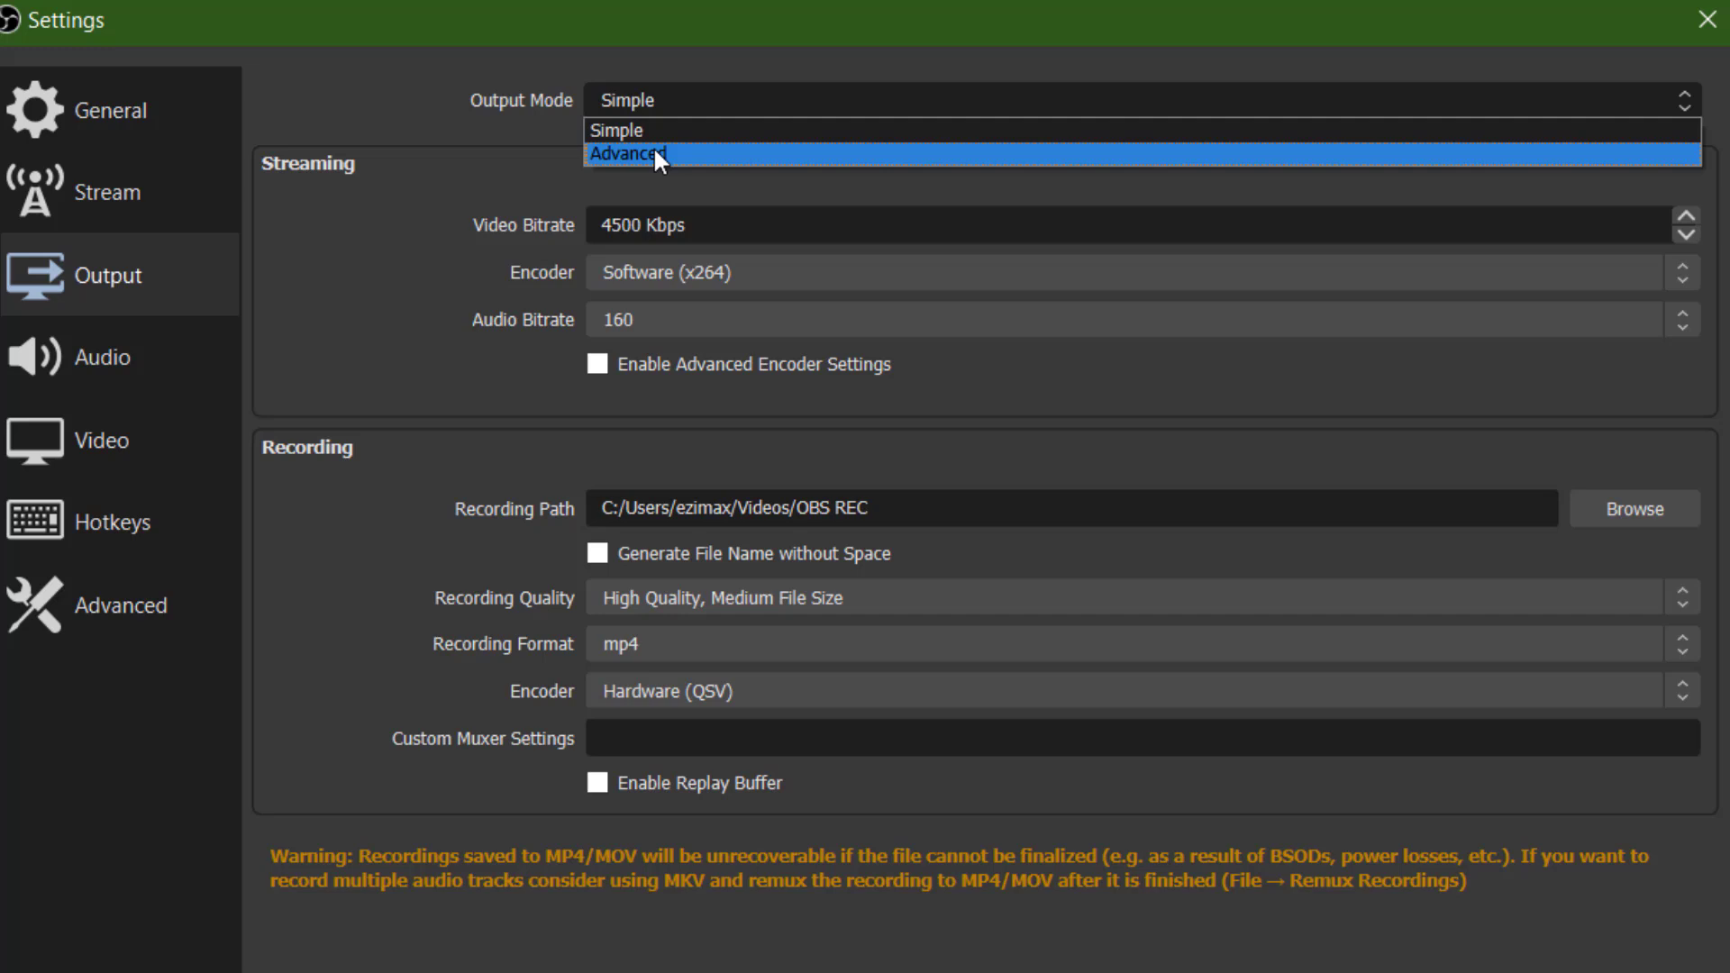
click(652, 153)
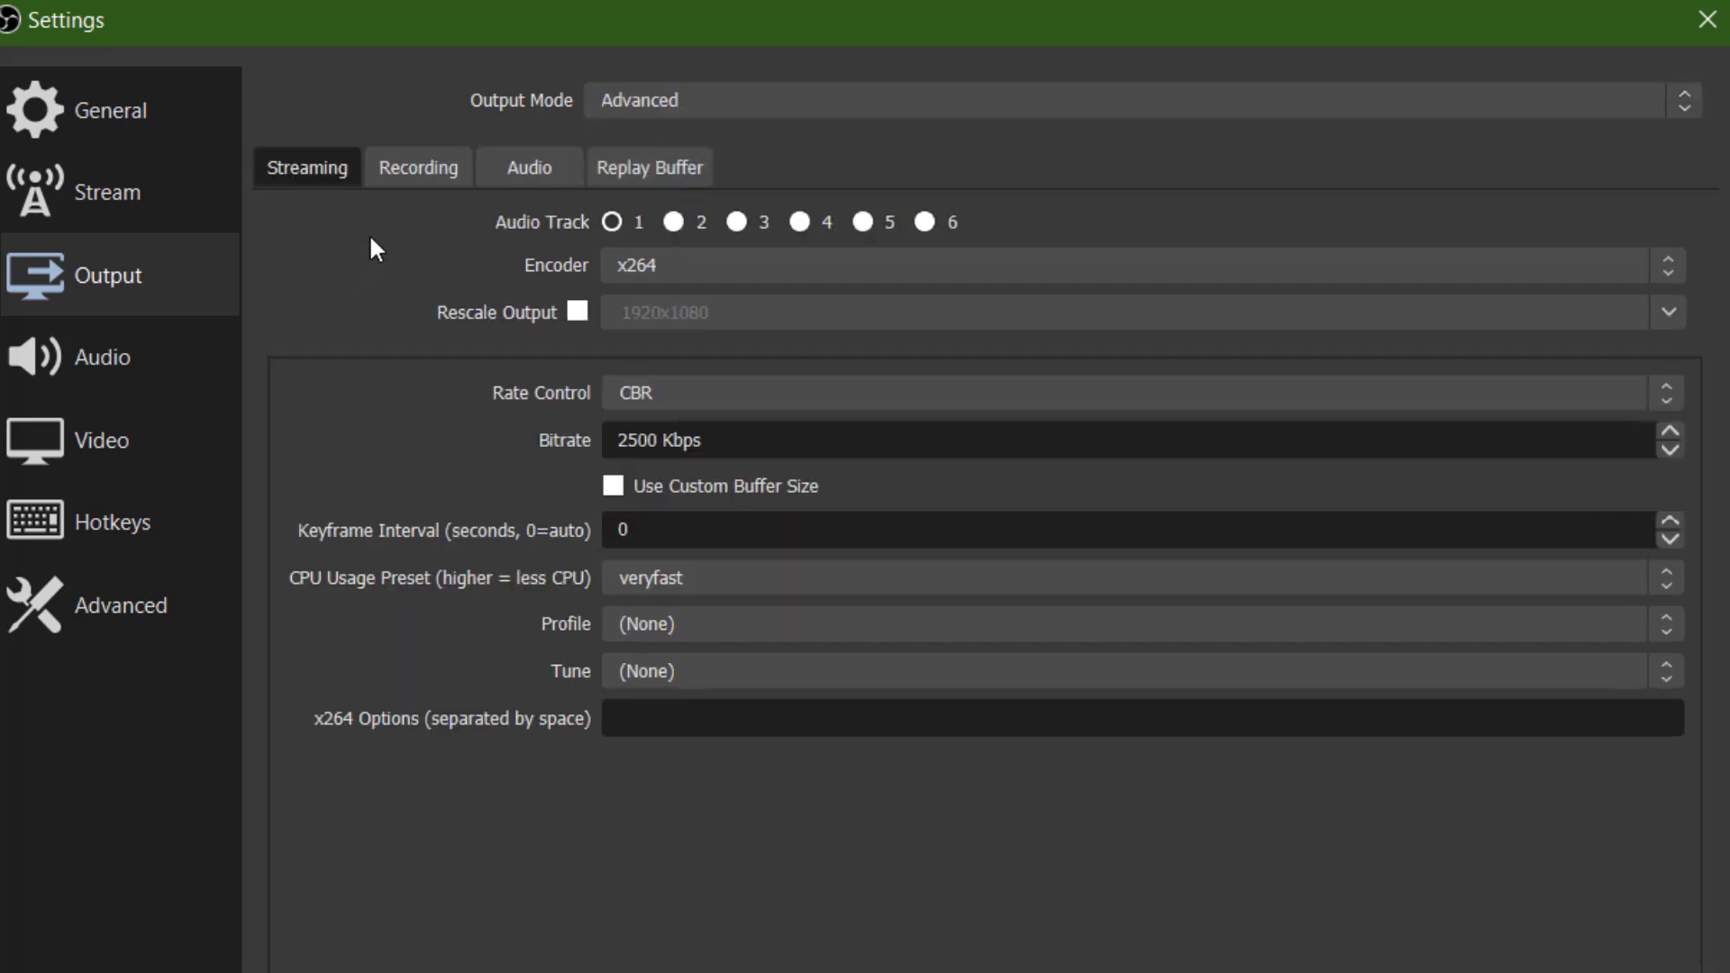
click(419, 175)
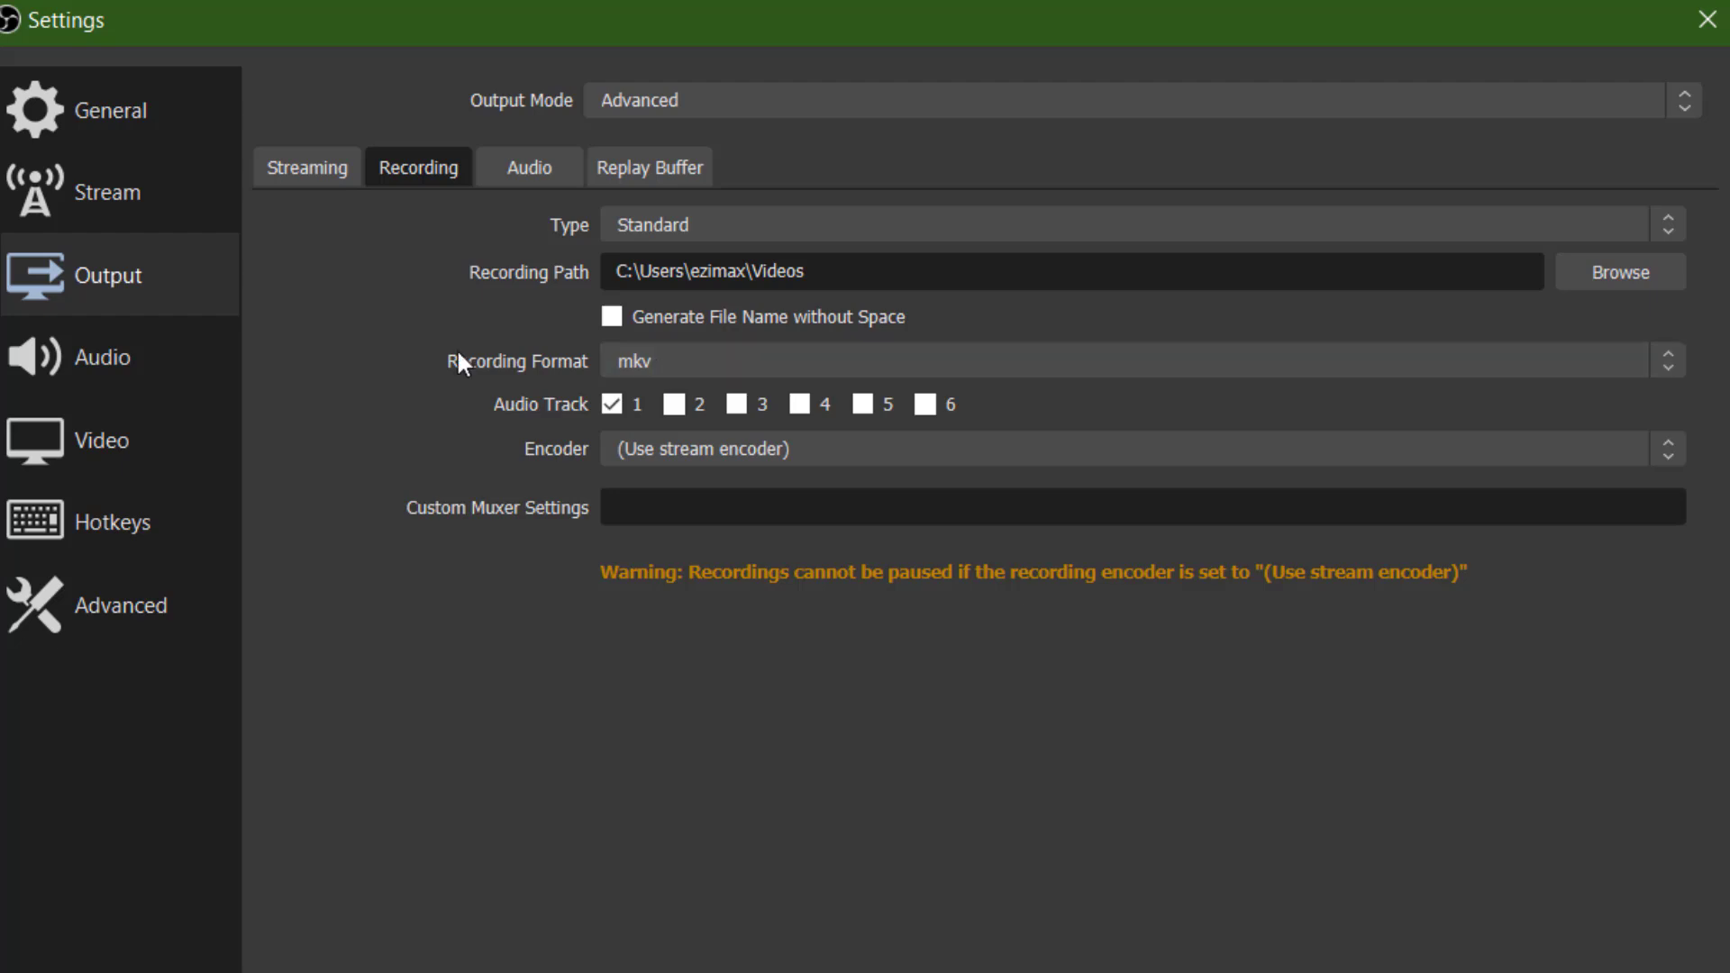
click(741, 358)
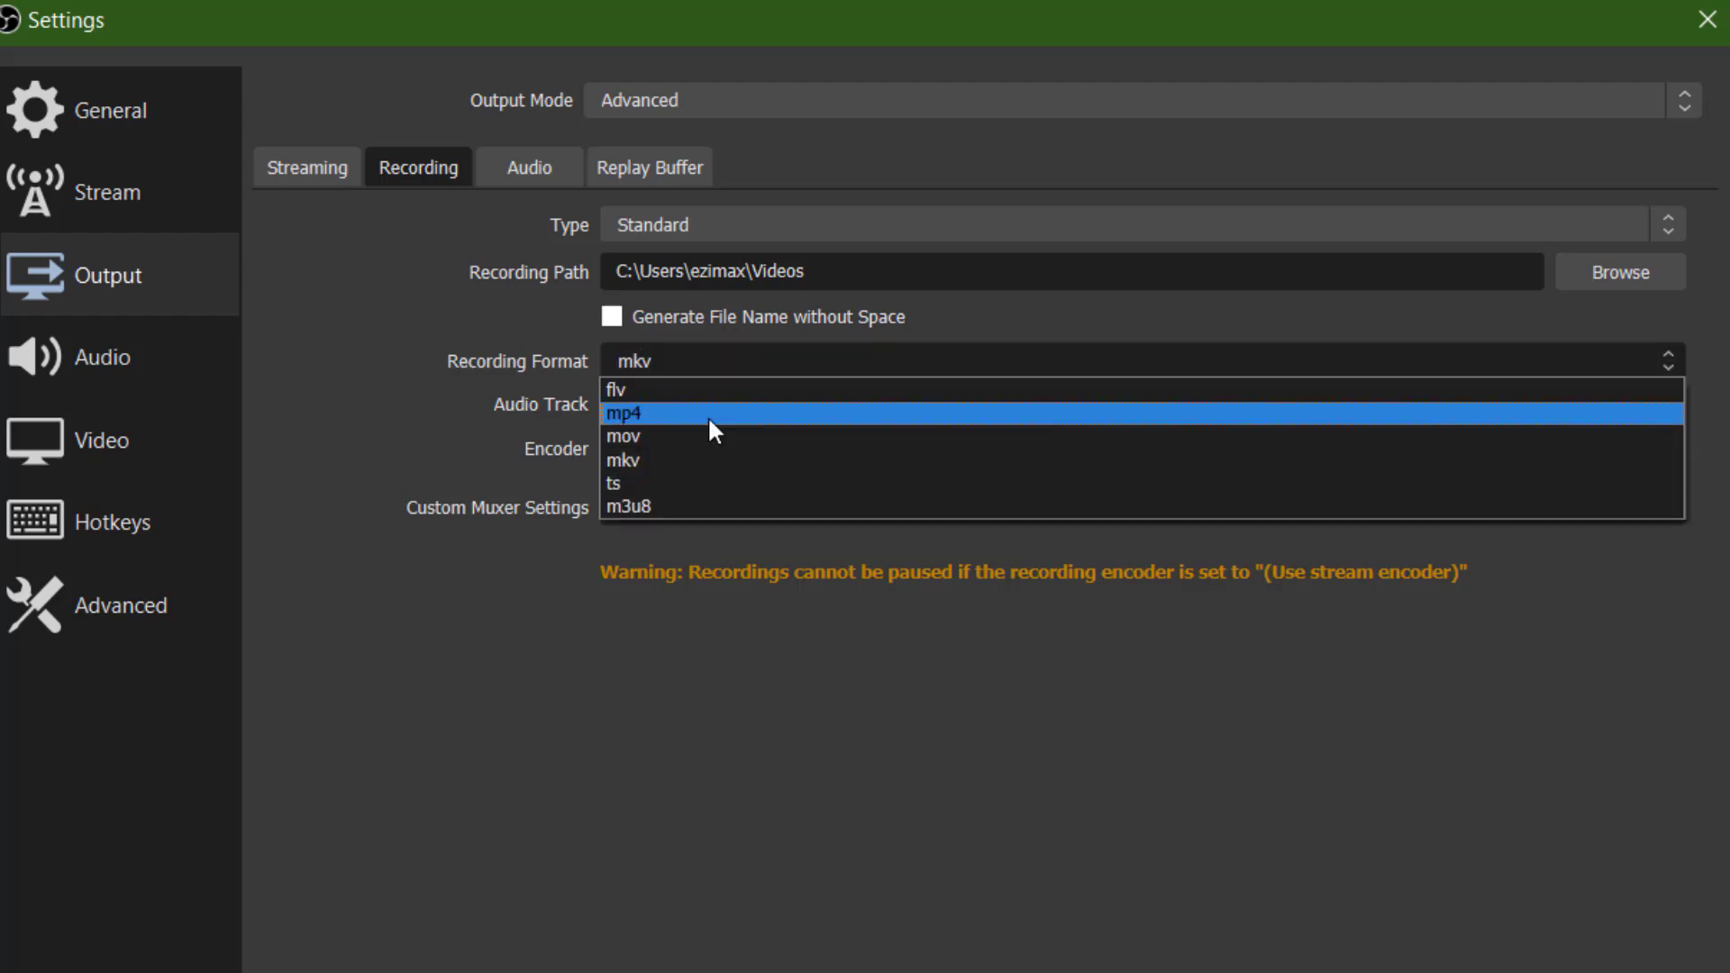
click(707, 415)
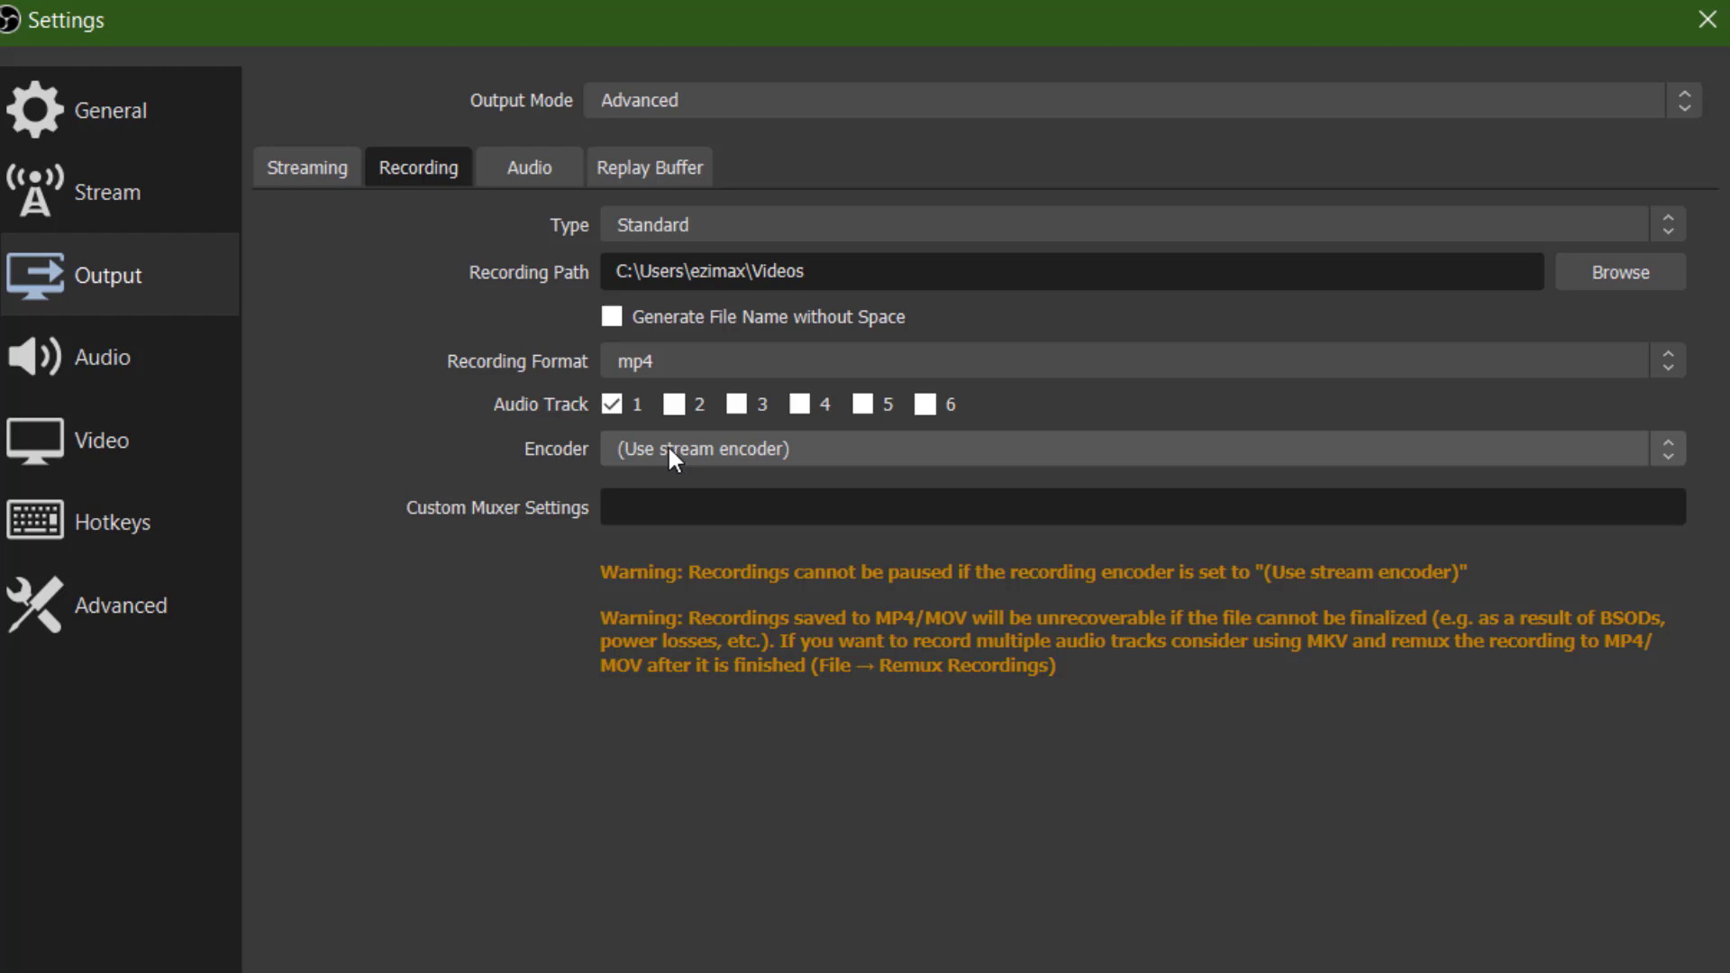
click(668, 444)
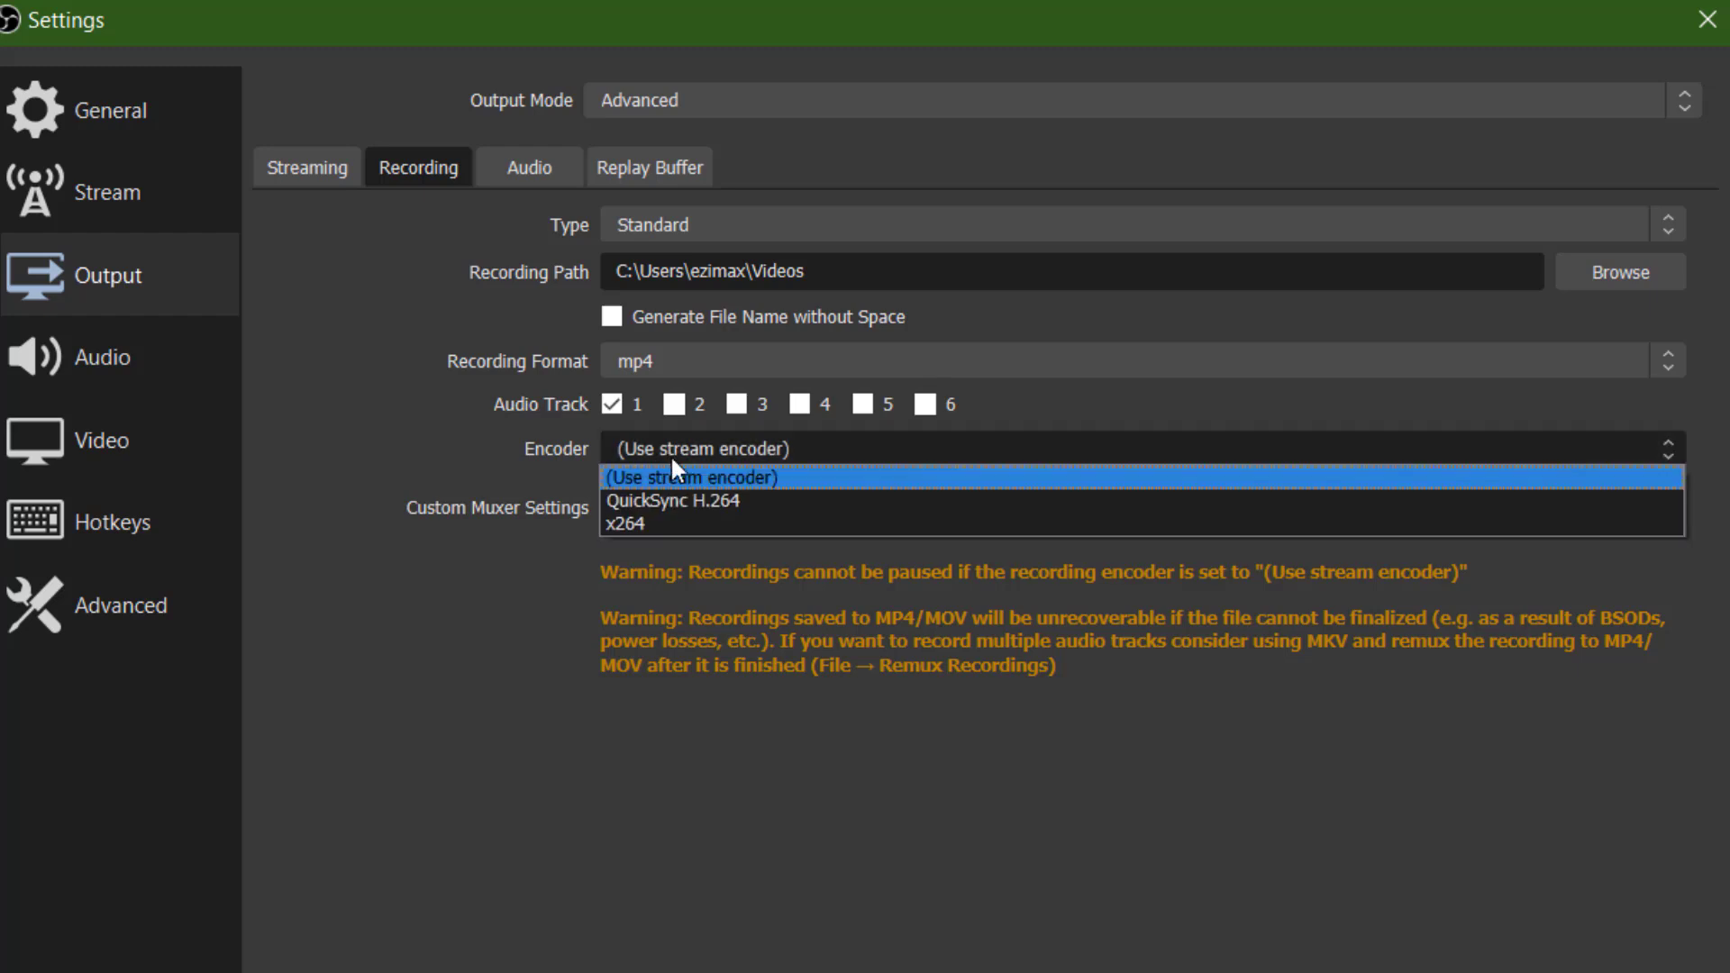
click(645, 522)
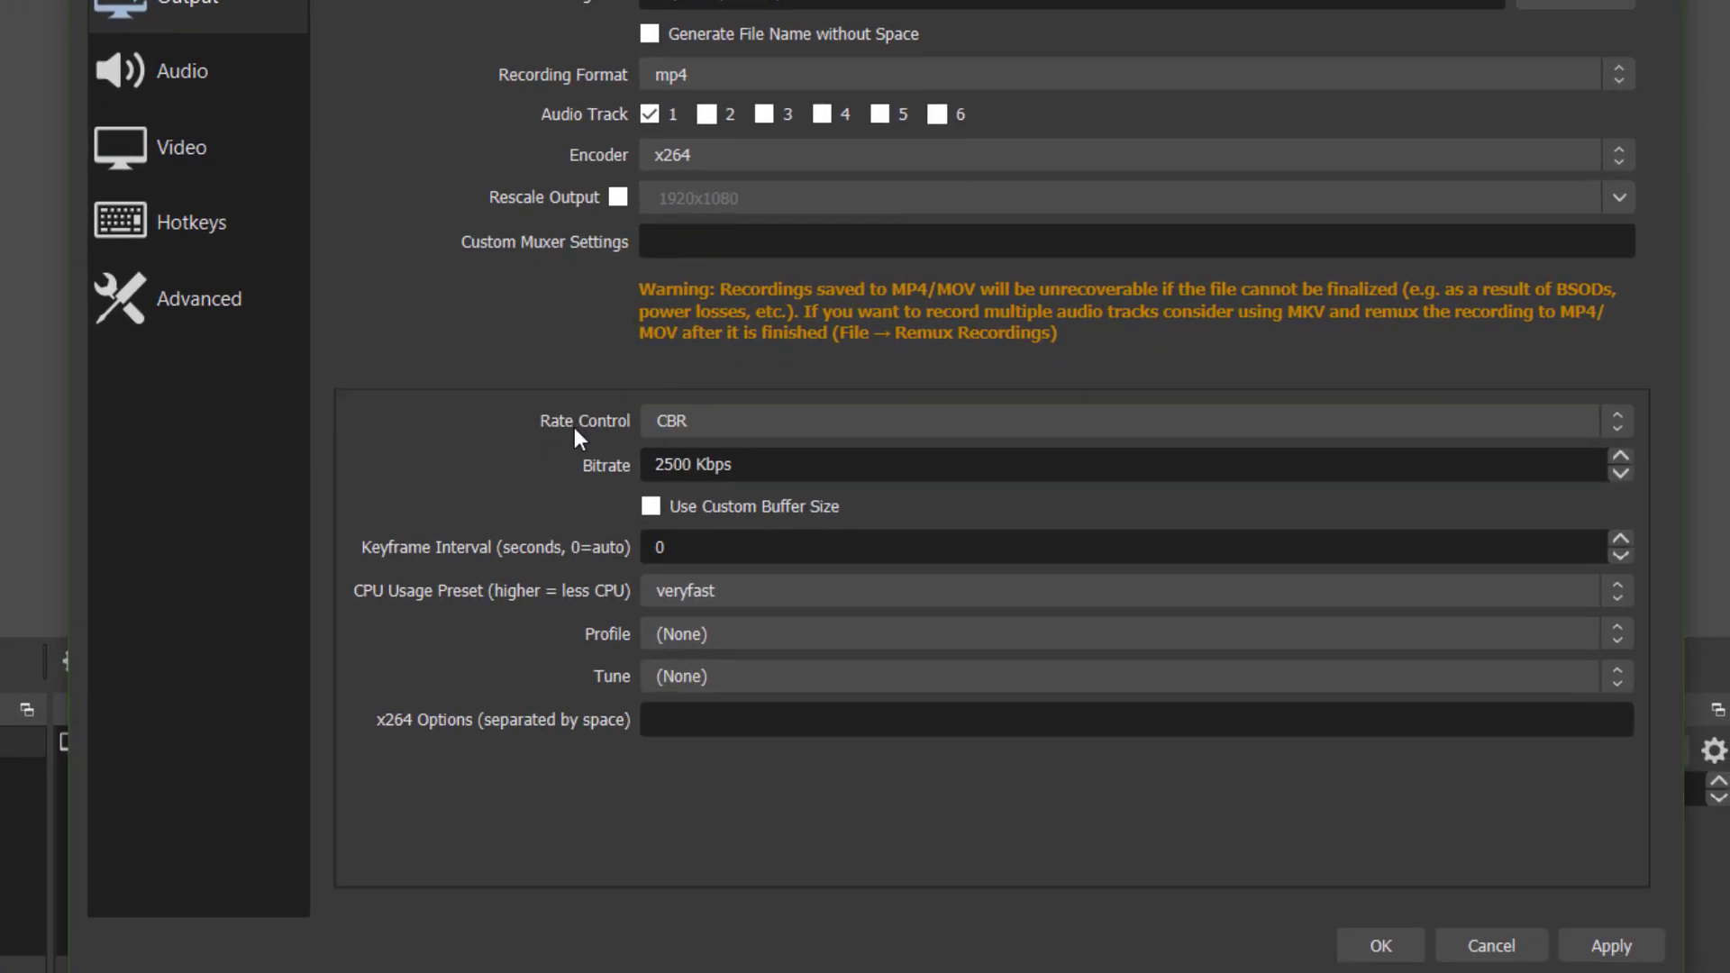
- Set x264 recording to CBR at 4000 Kbps, keyframe interval 2, veryfast preset
click(693, 426)
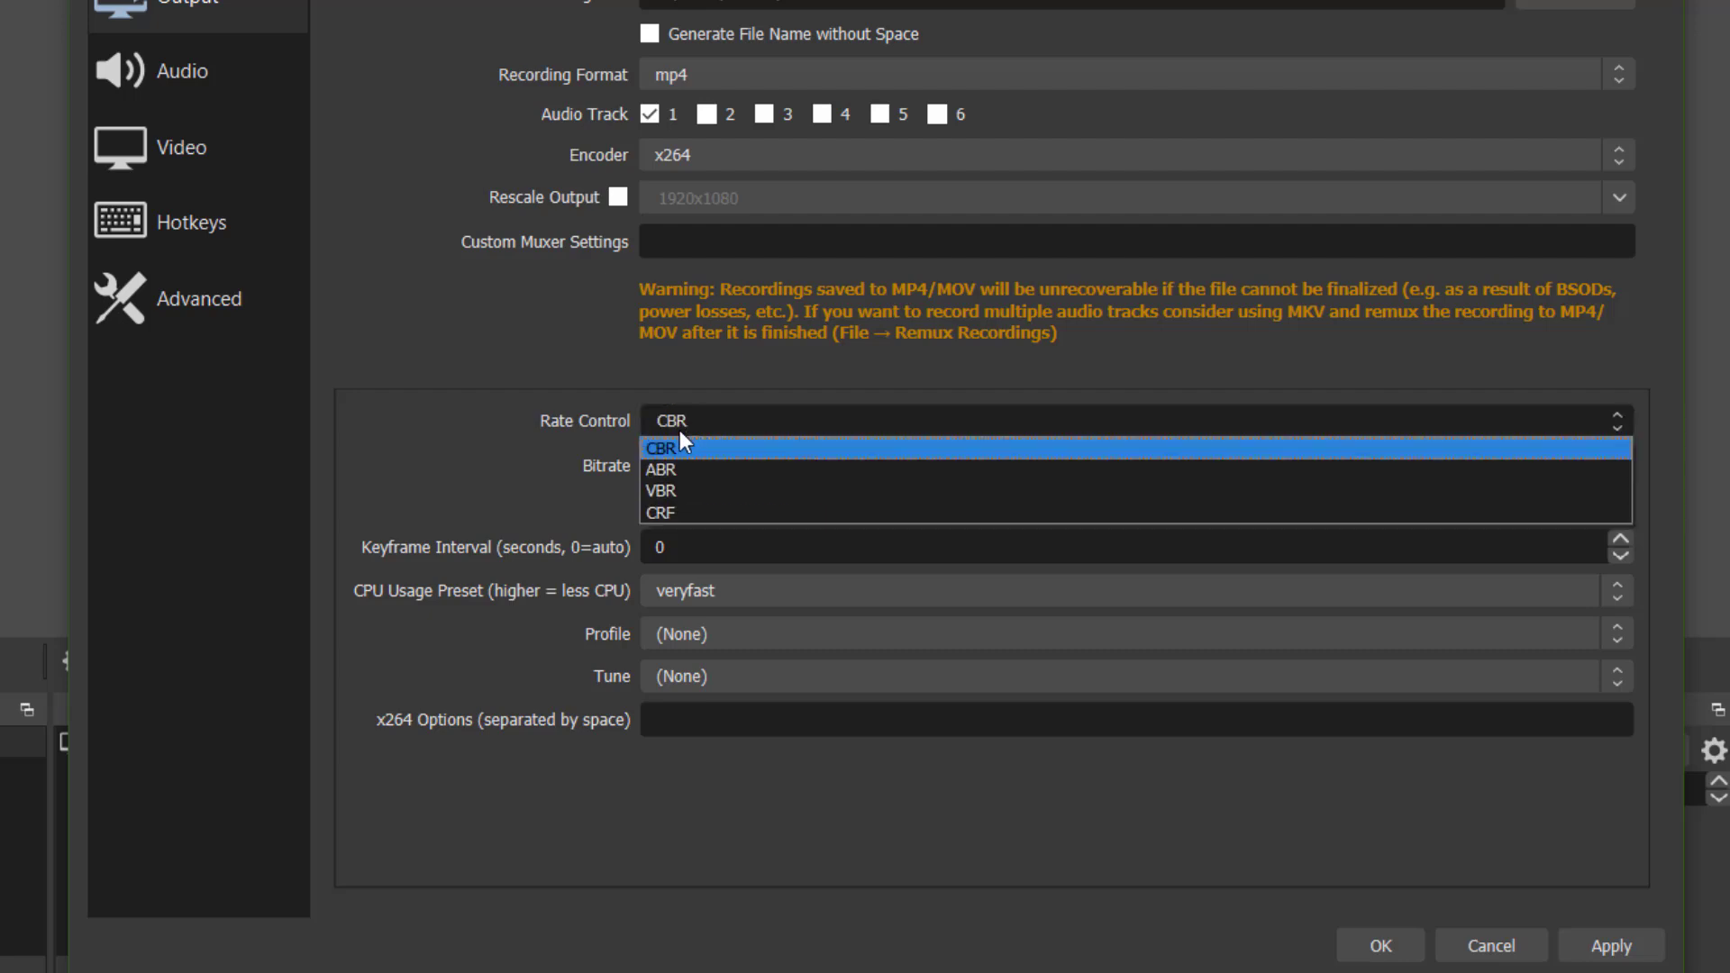
click(657, 427)
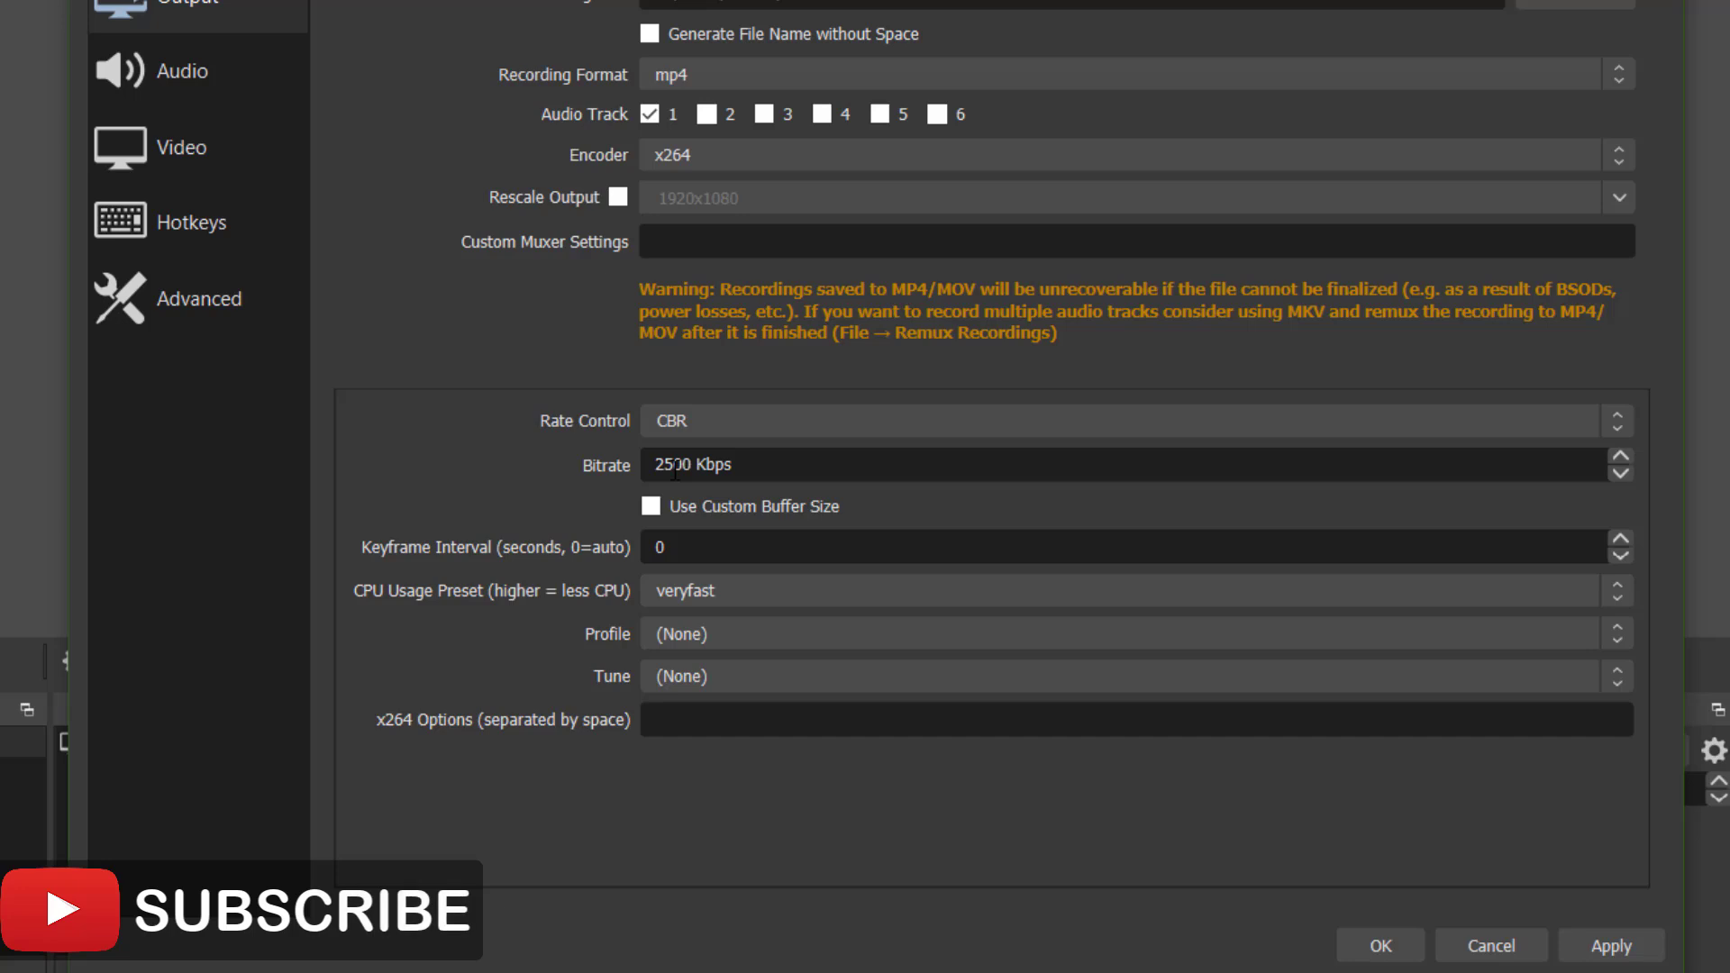
click(674, 467)
key(BackSpace)
key(BackSpace)
text(40)
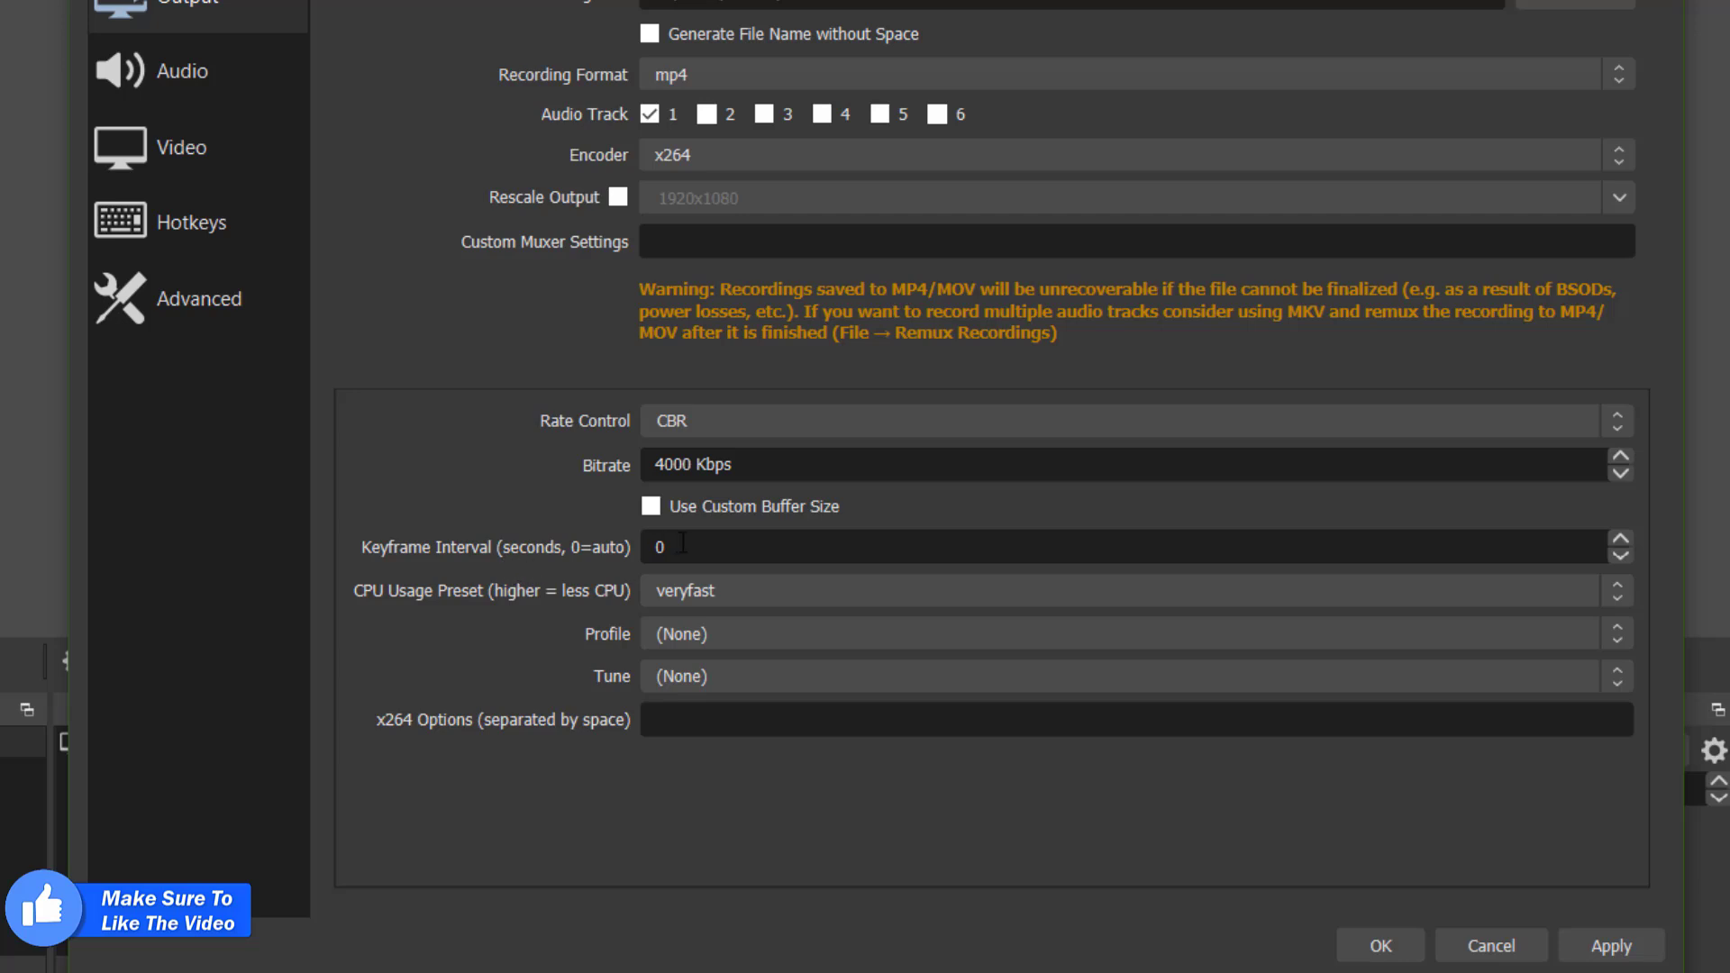
drag(683, 543, 637, 545)
text(2)
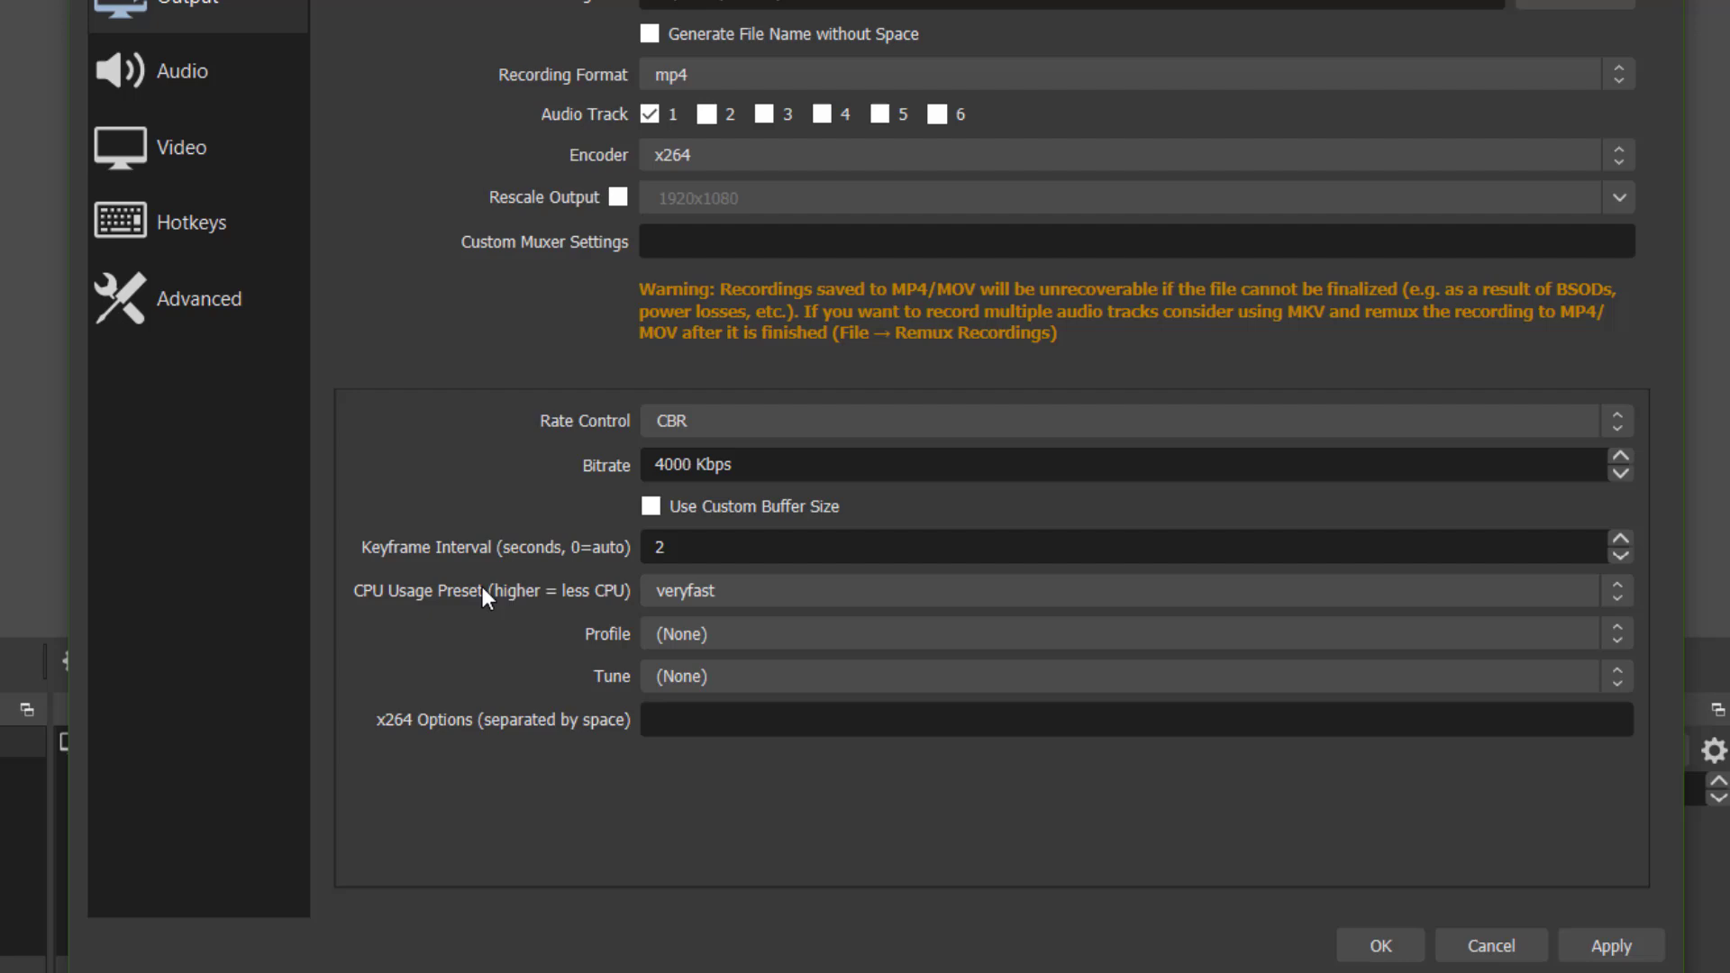
click(741, 584)
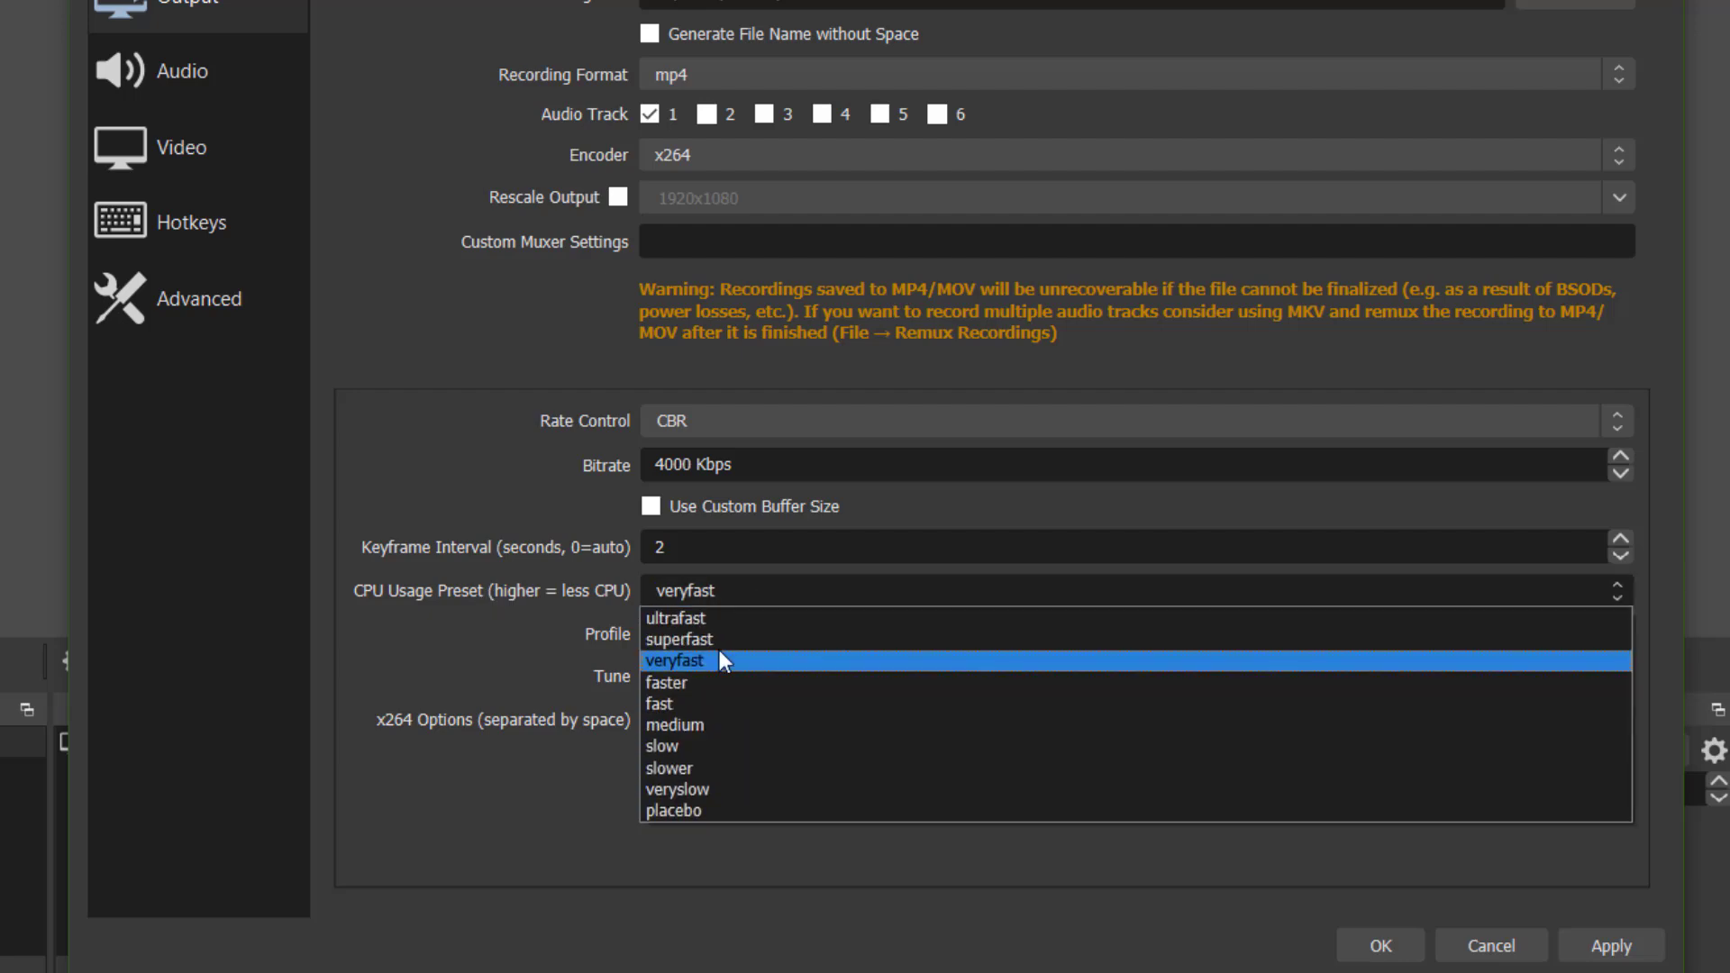
click(719, 661)
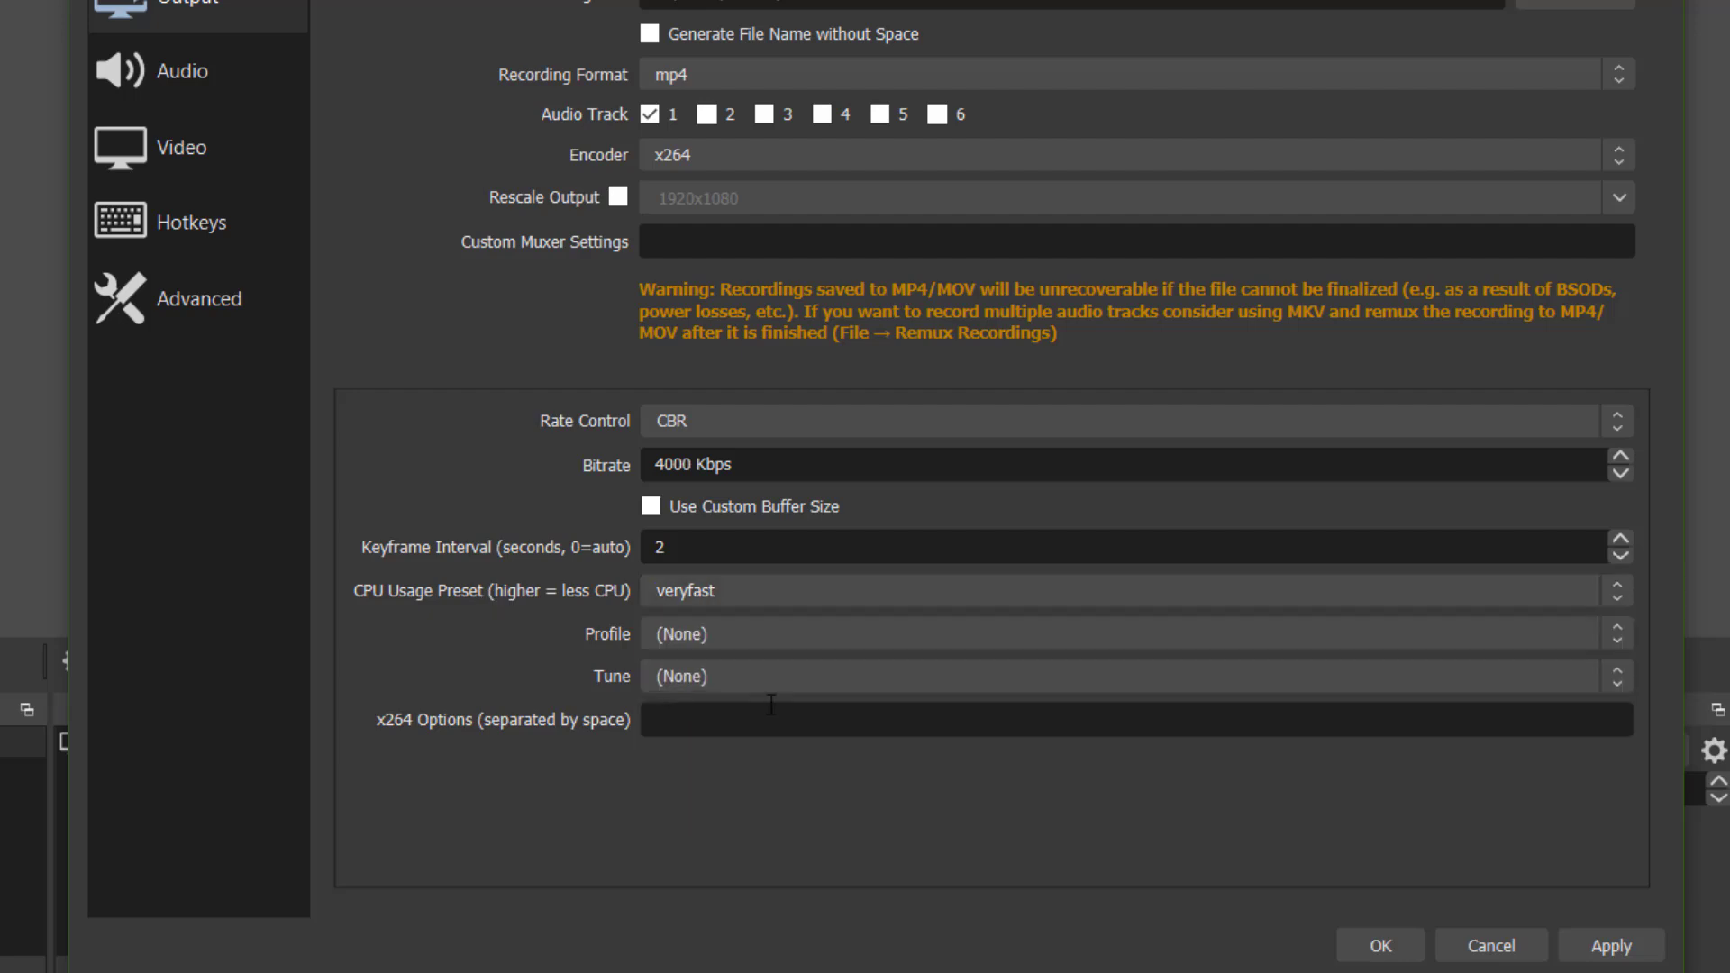
- Apply the output changes and keep audio Track 1 bitrate at 160 kbps
click(1611, 947)
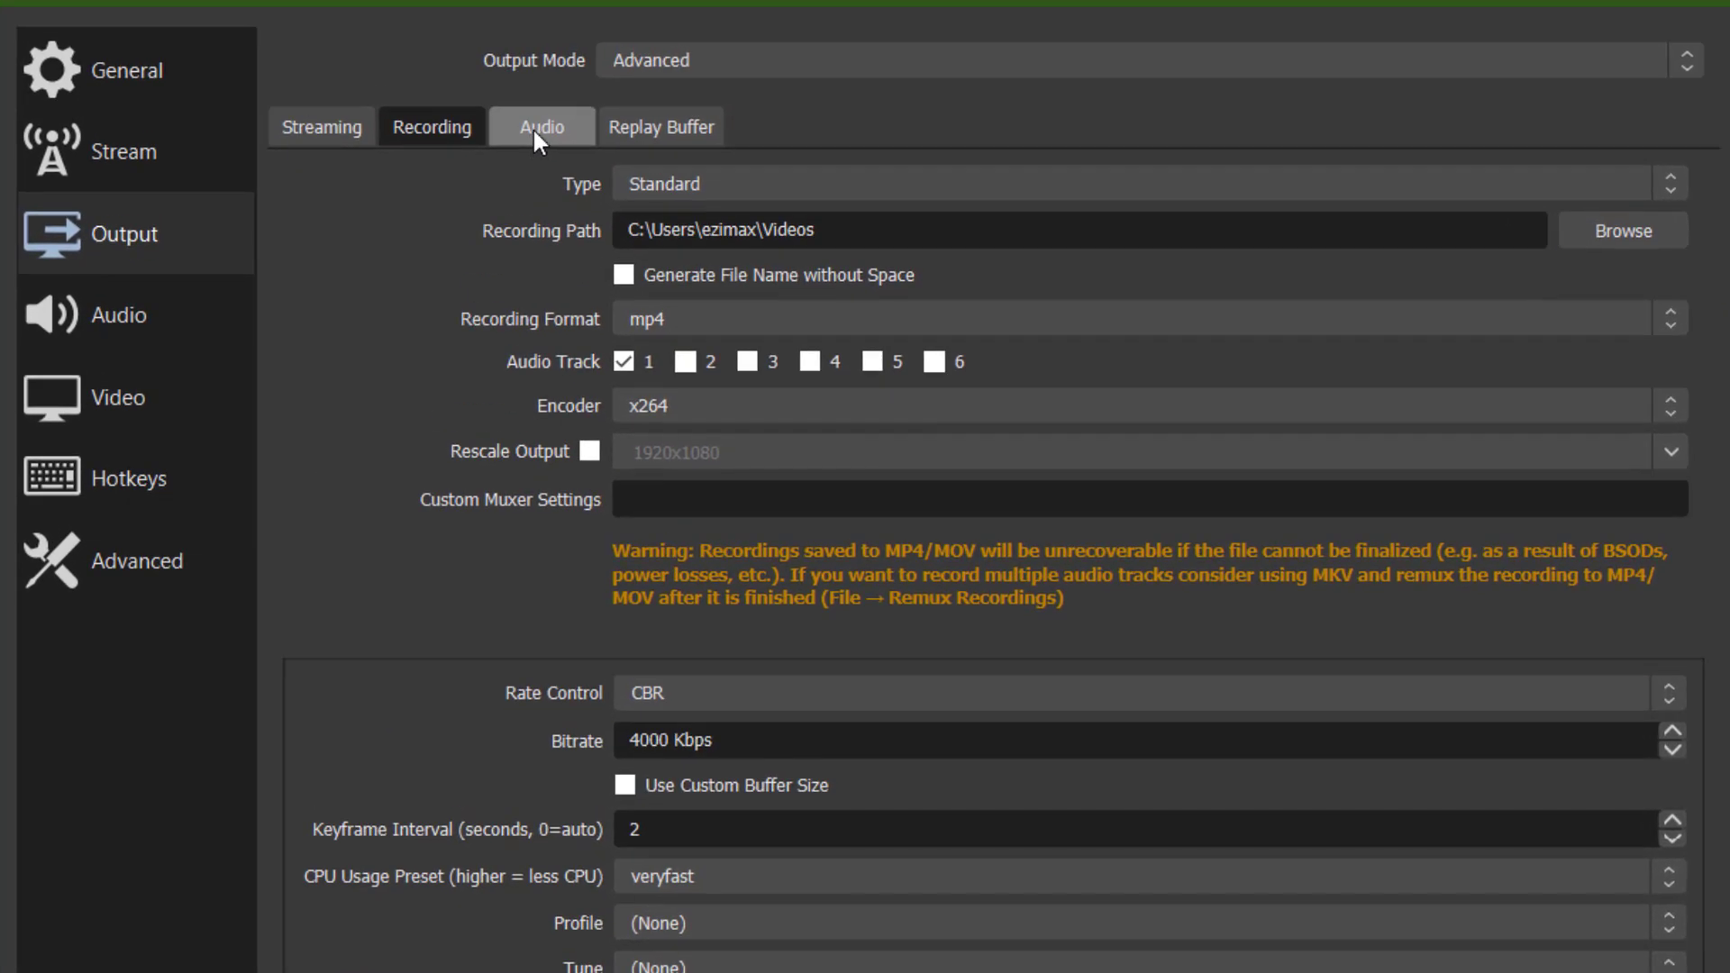
click(534, 132)
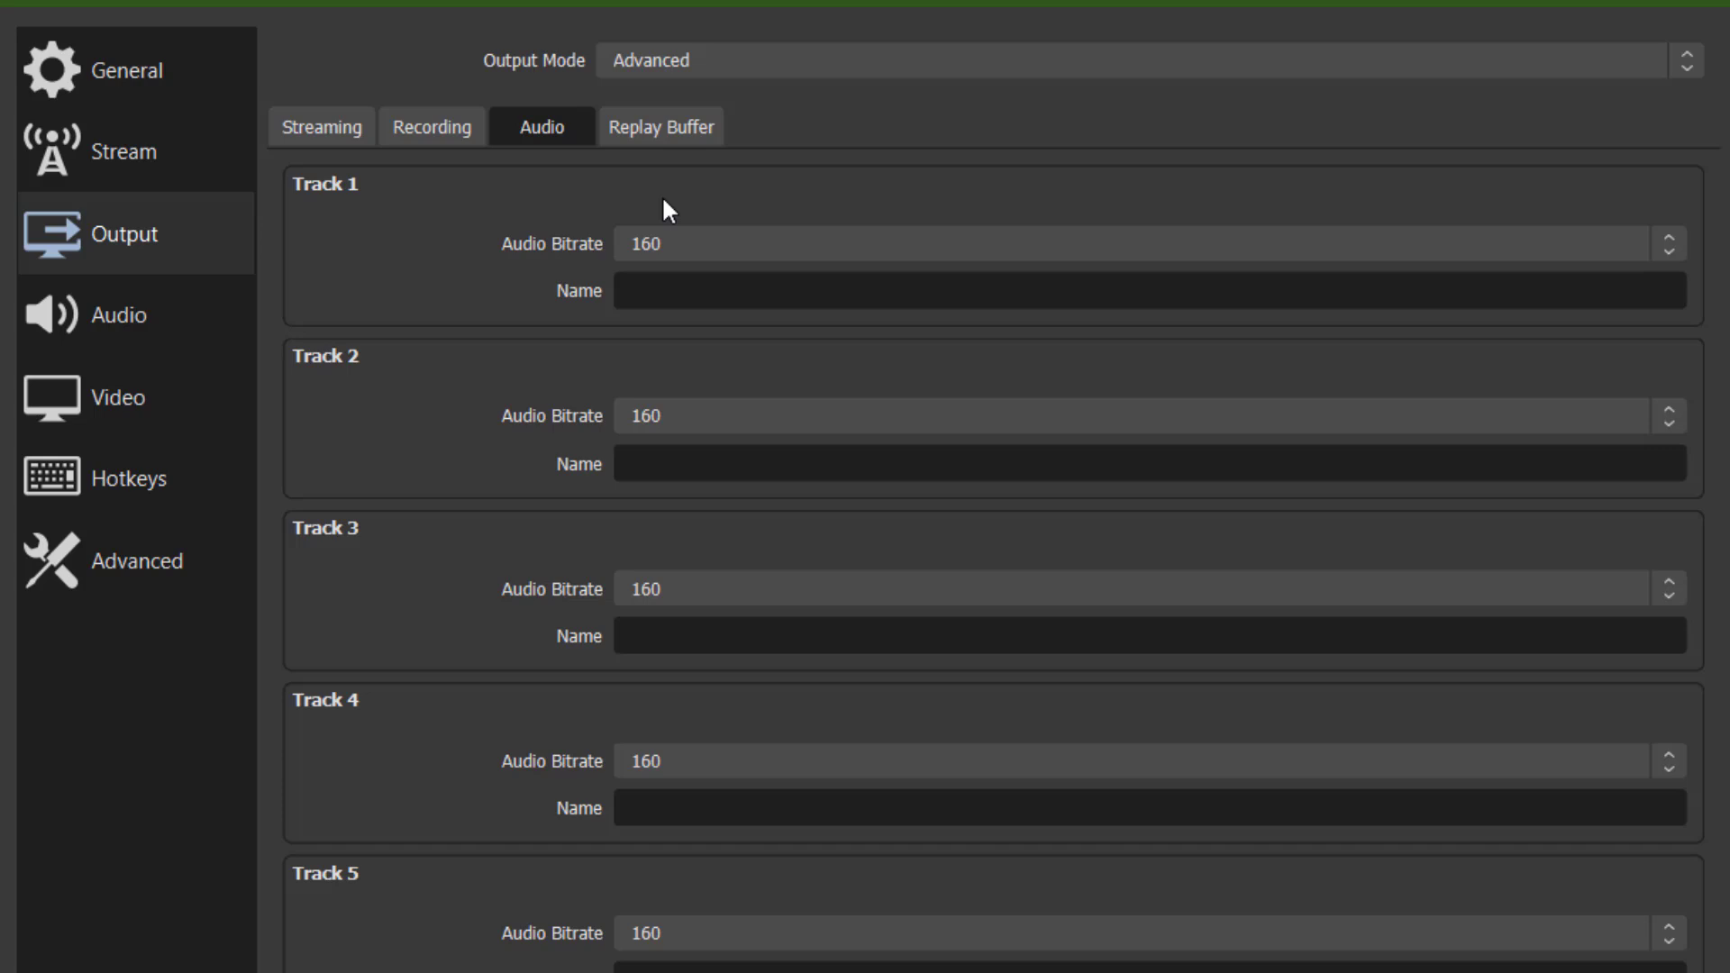
click(683, 242)
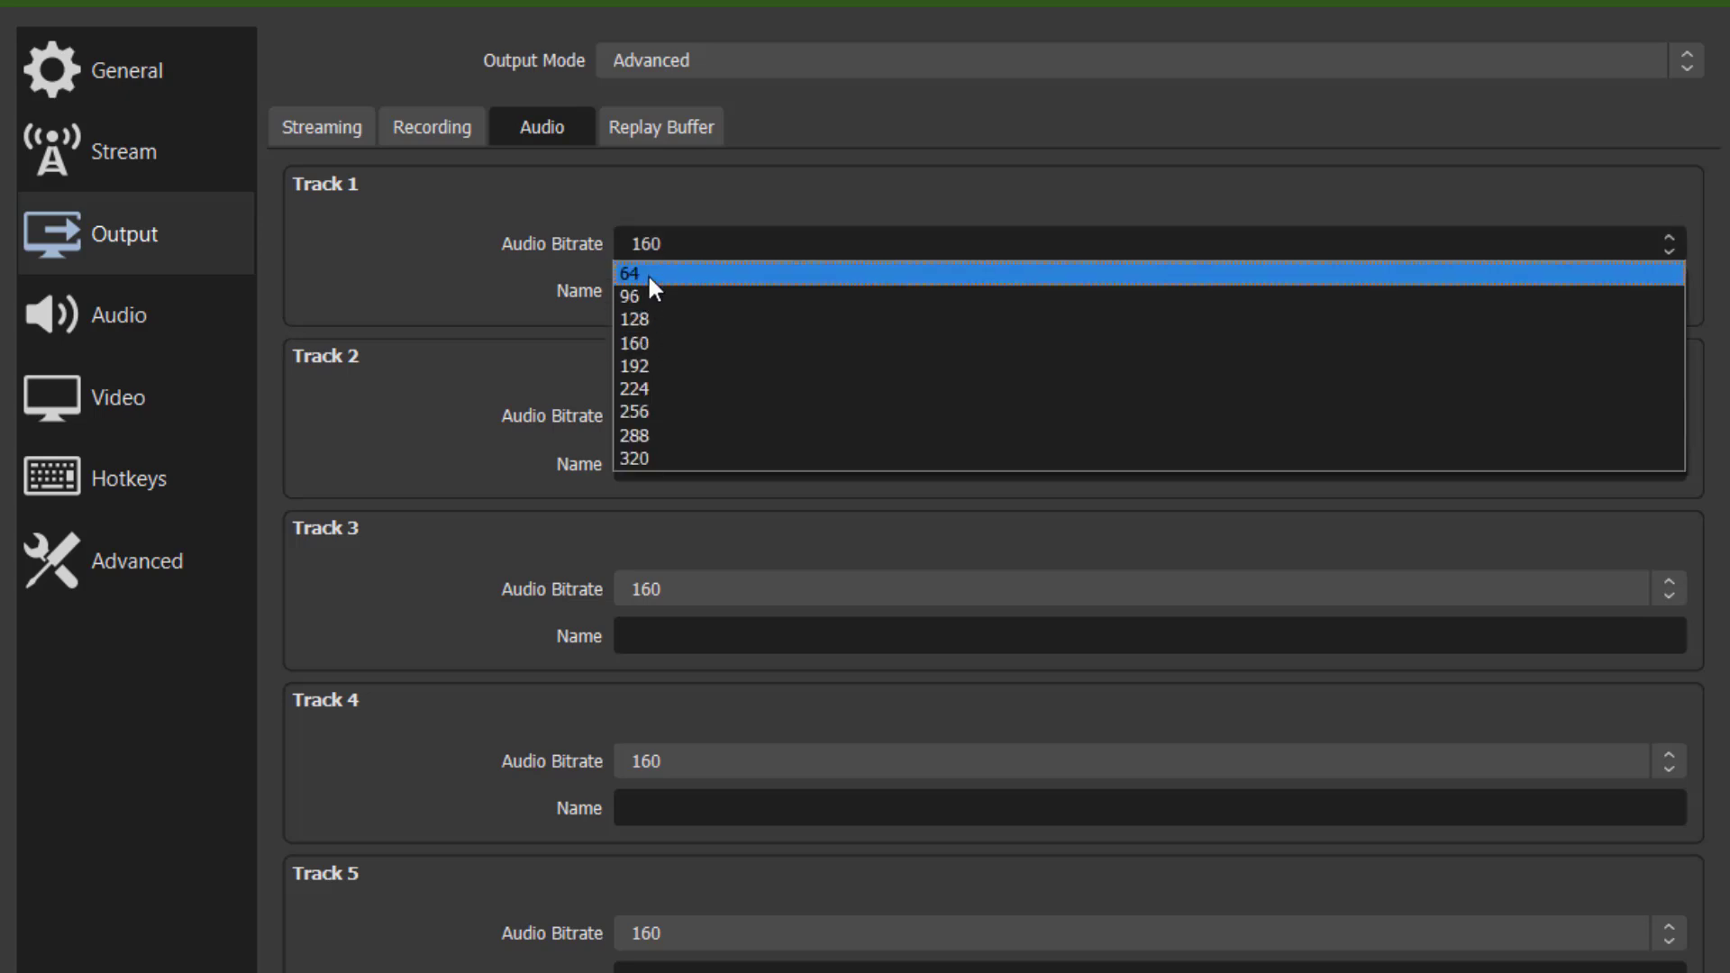
click(656, 338)
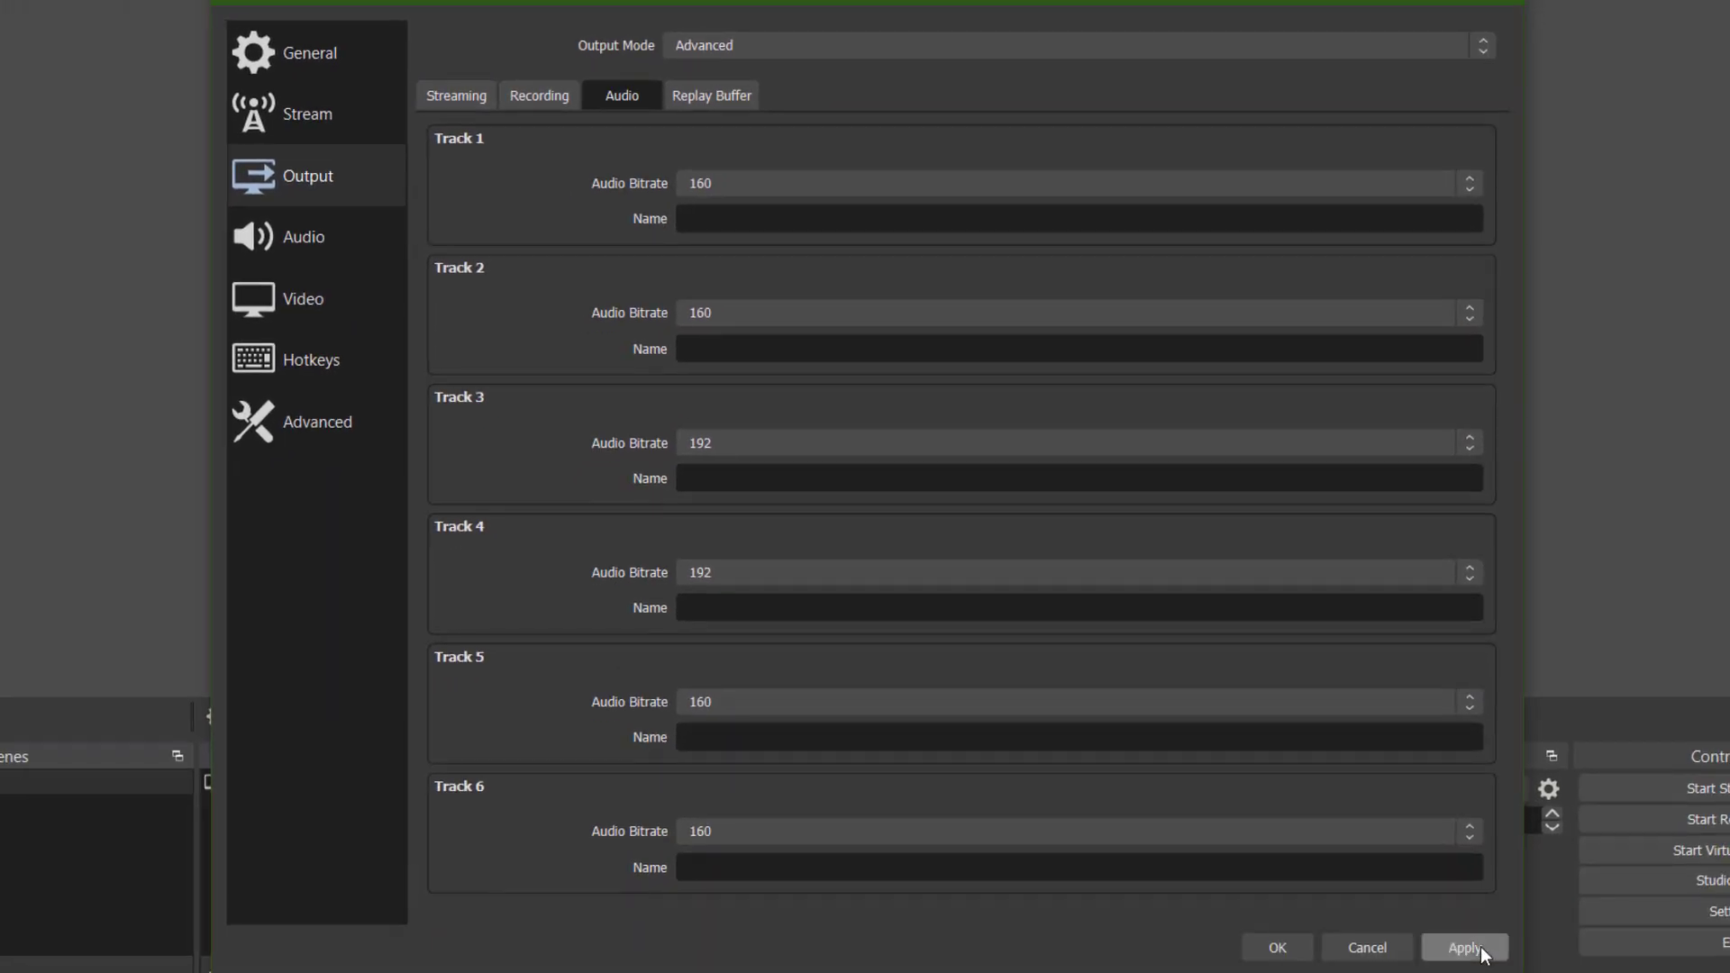
click(1465, 948)
click(455, 95)
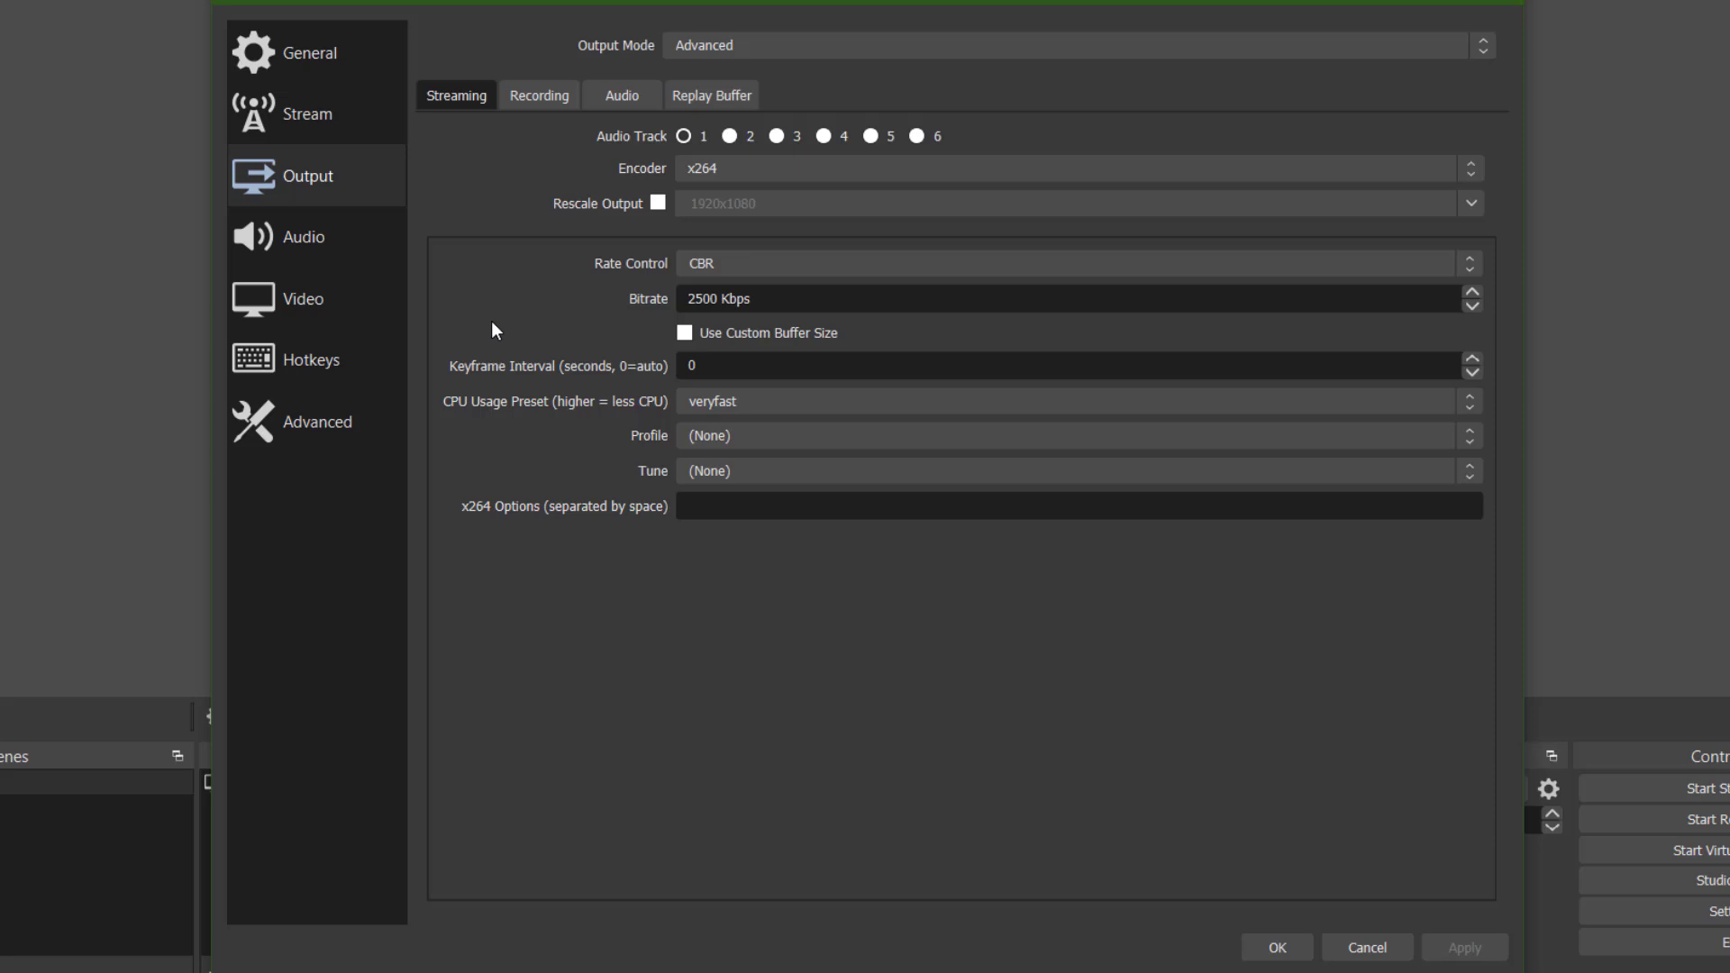
- Keep 48 kHz sample rate and use Realtek Speakers / Headphones as Desktop Audio
click(320, 250)
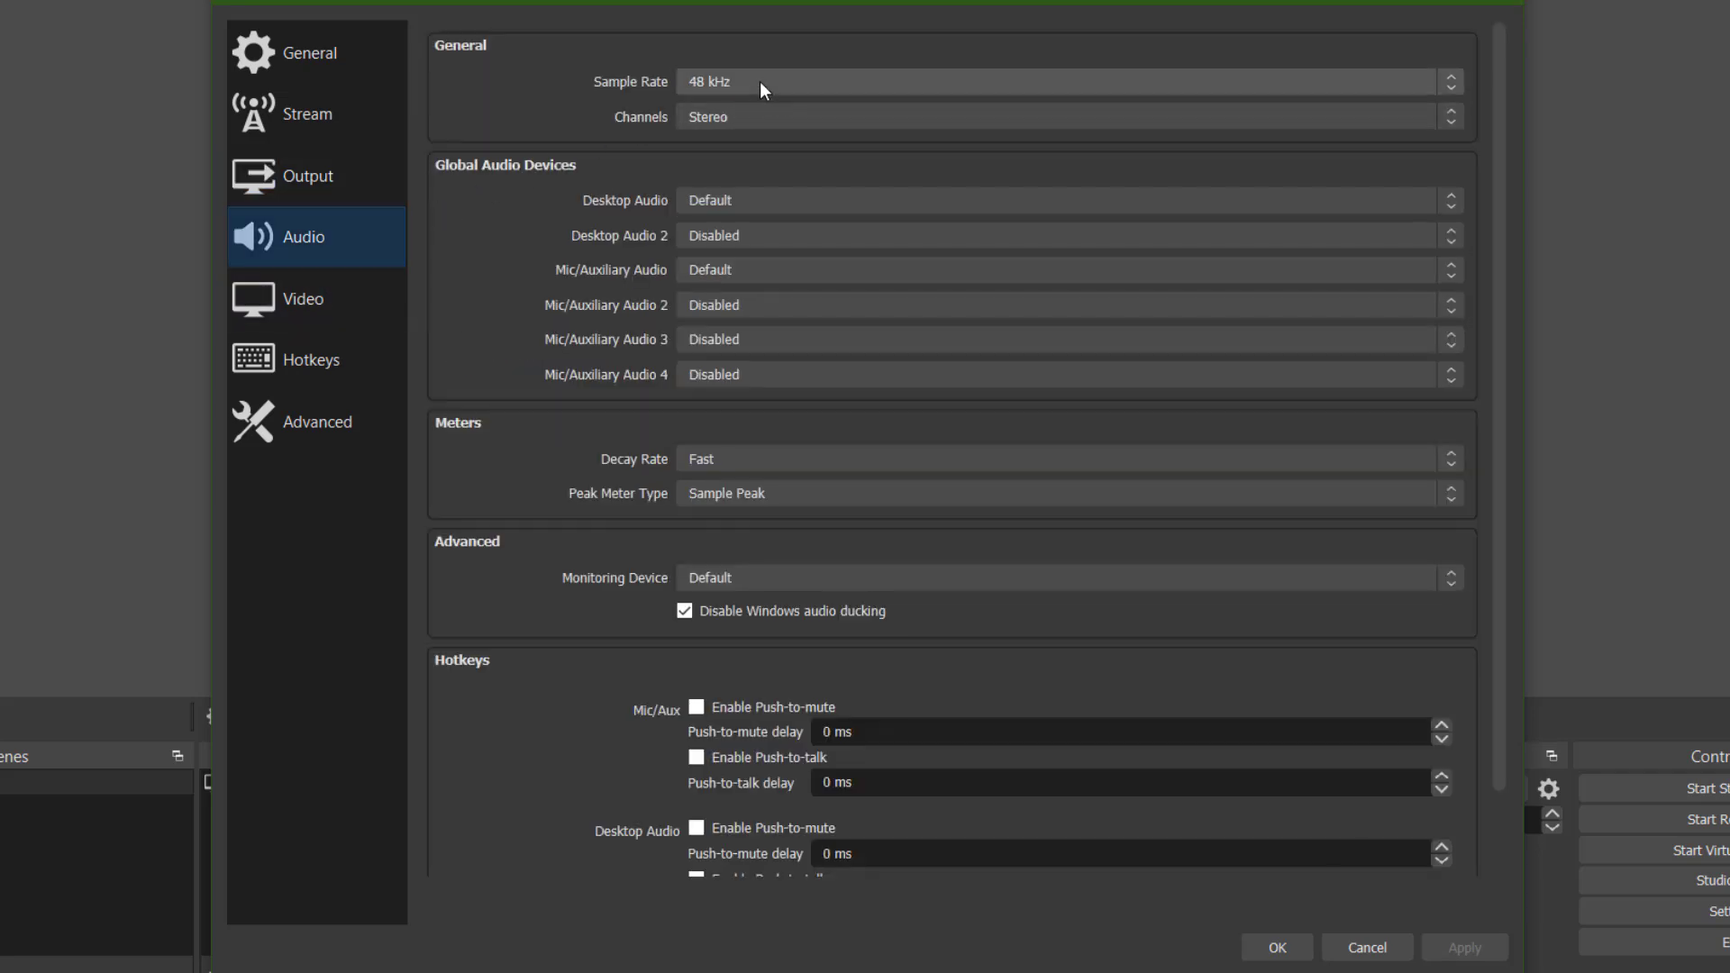
click(717, 82)
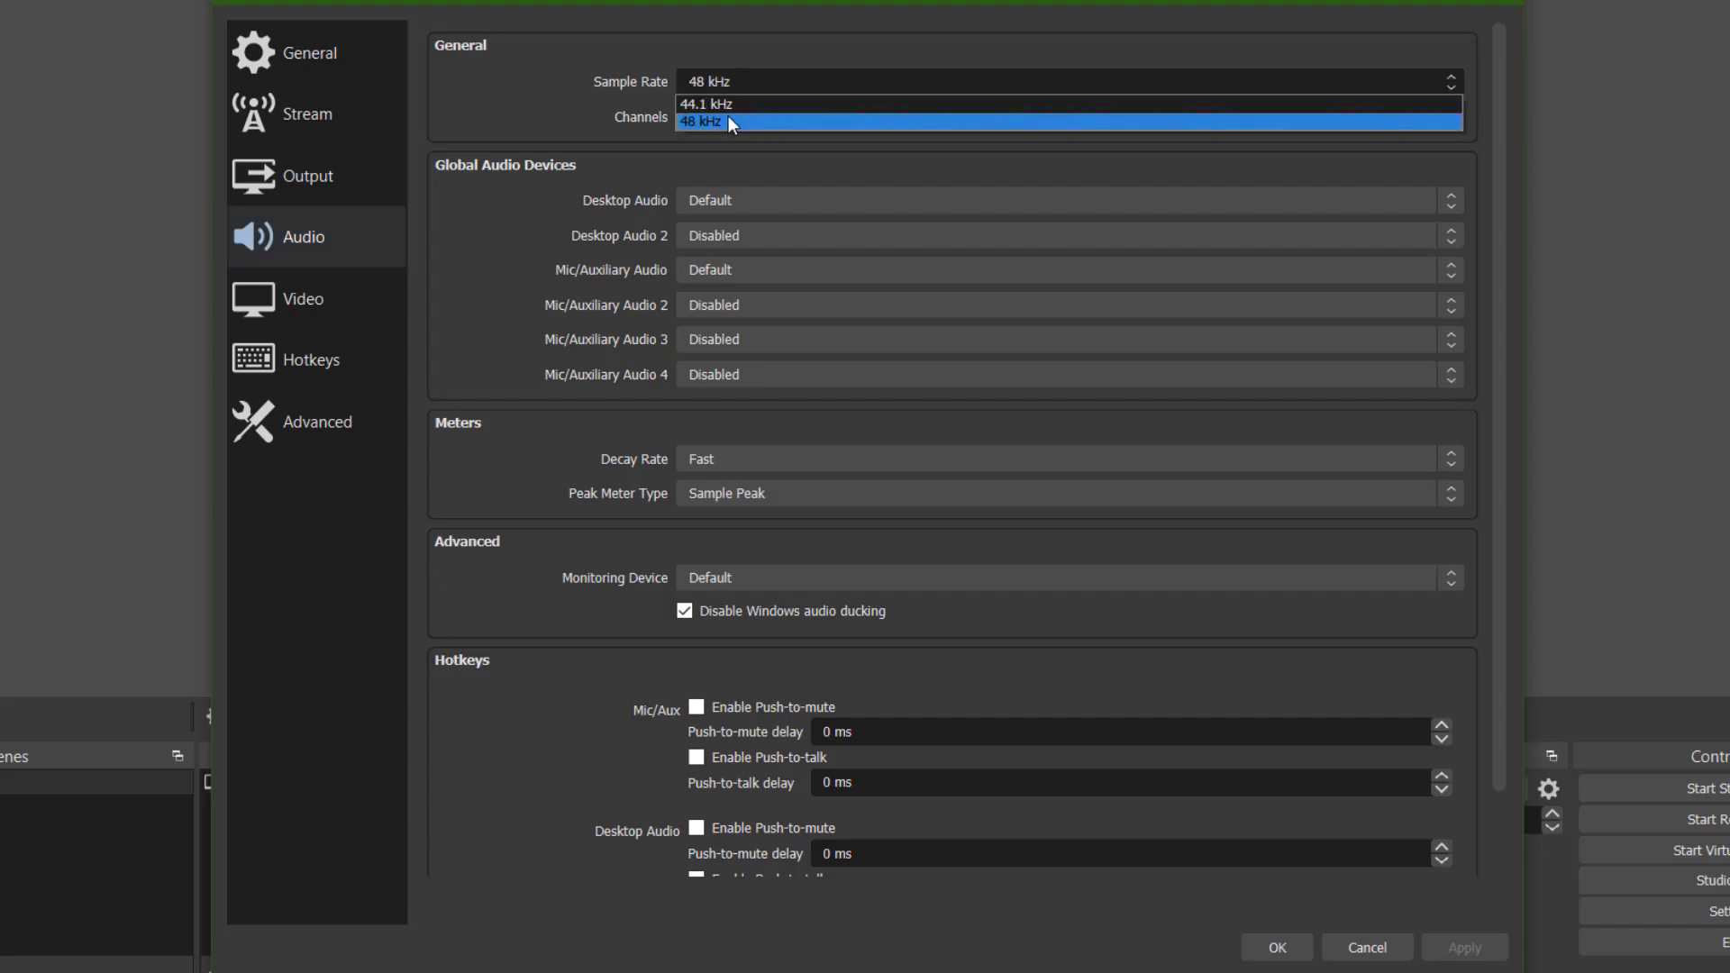
click(729, 115)
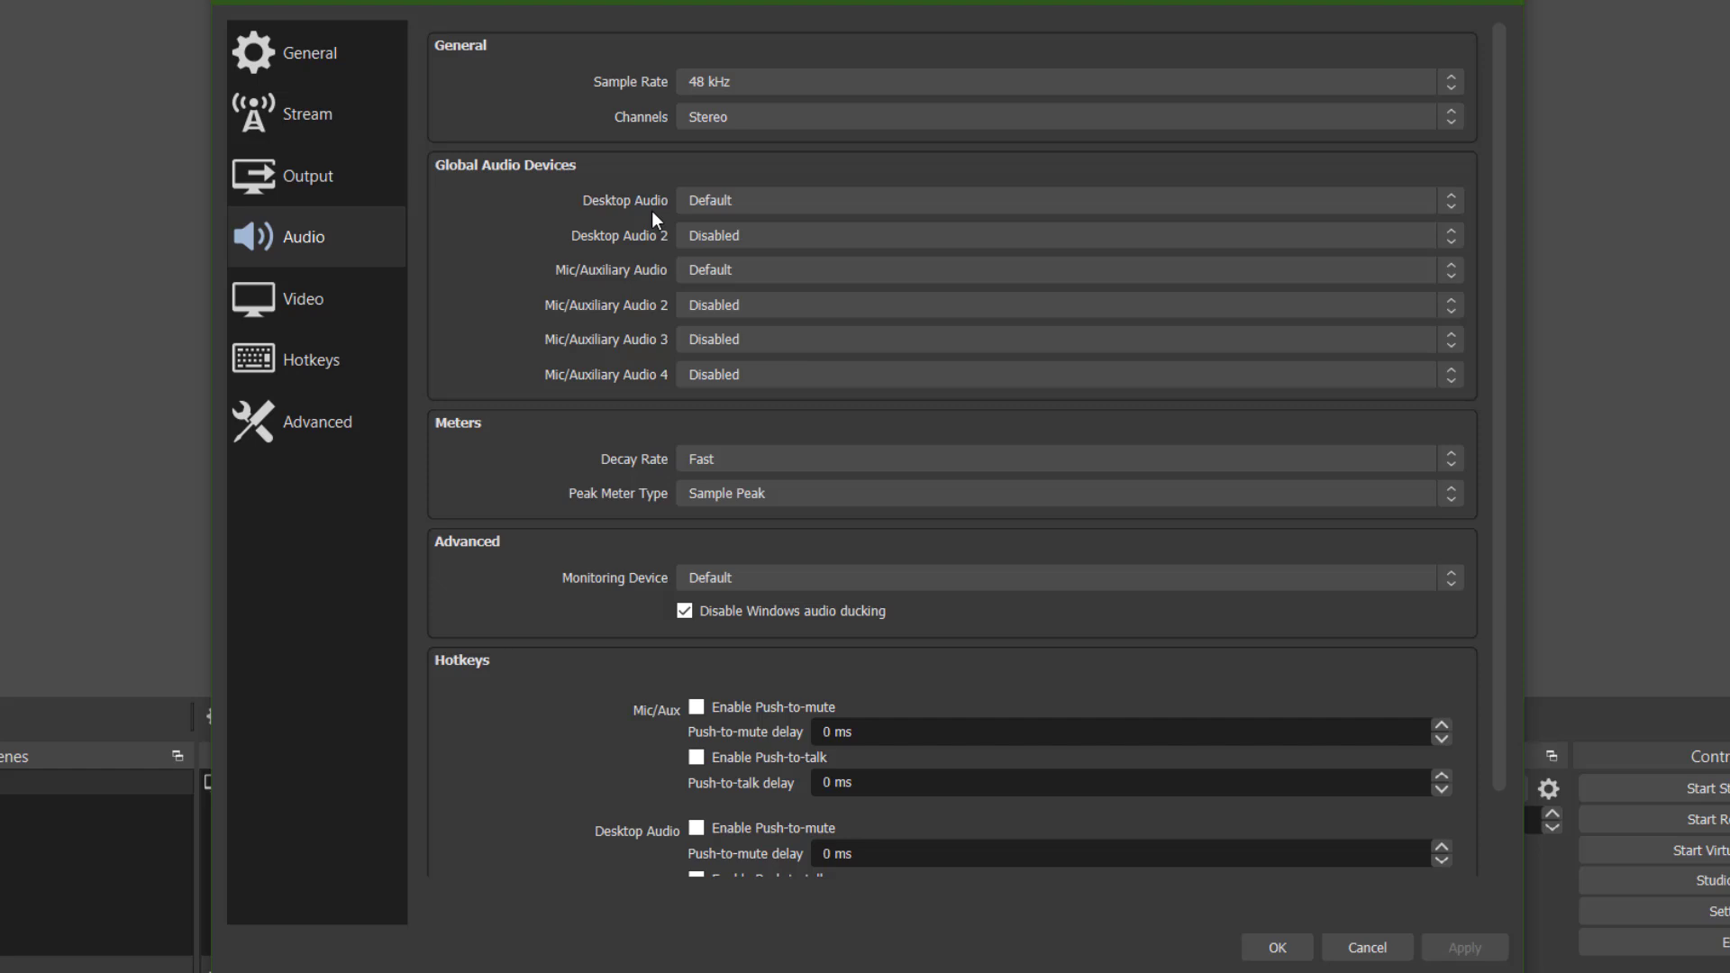
click(763, 202)
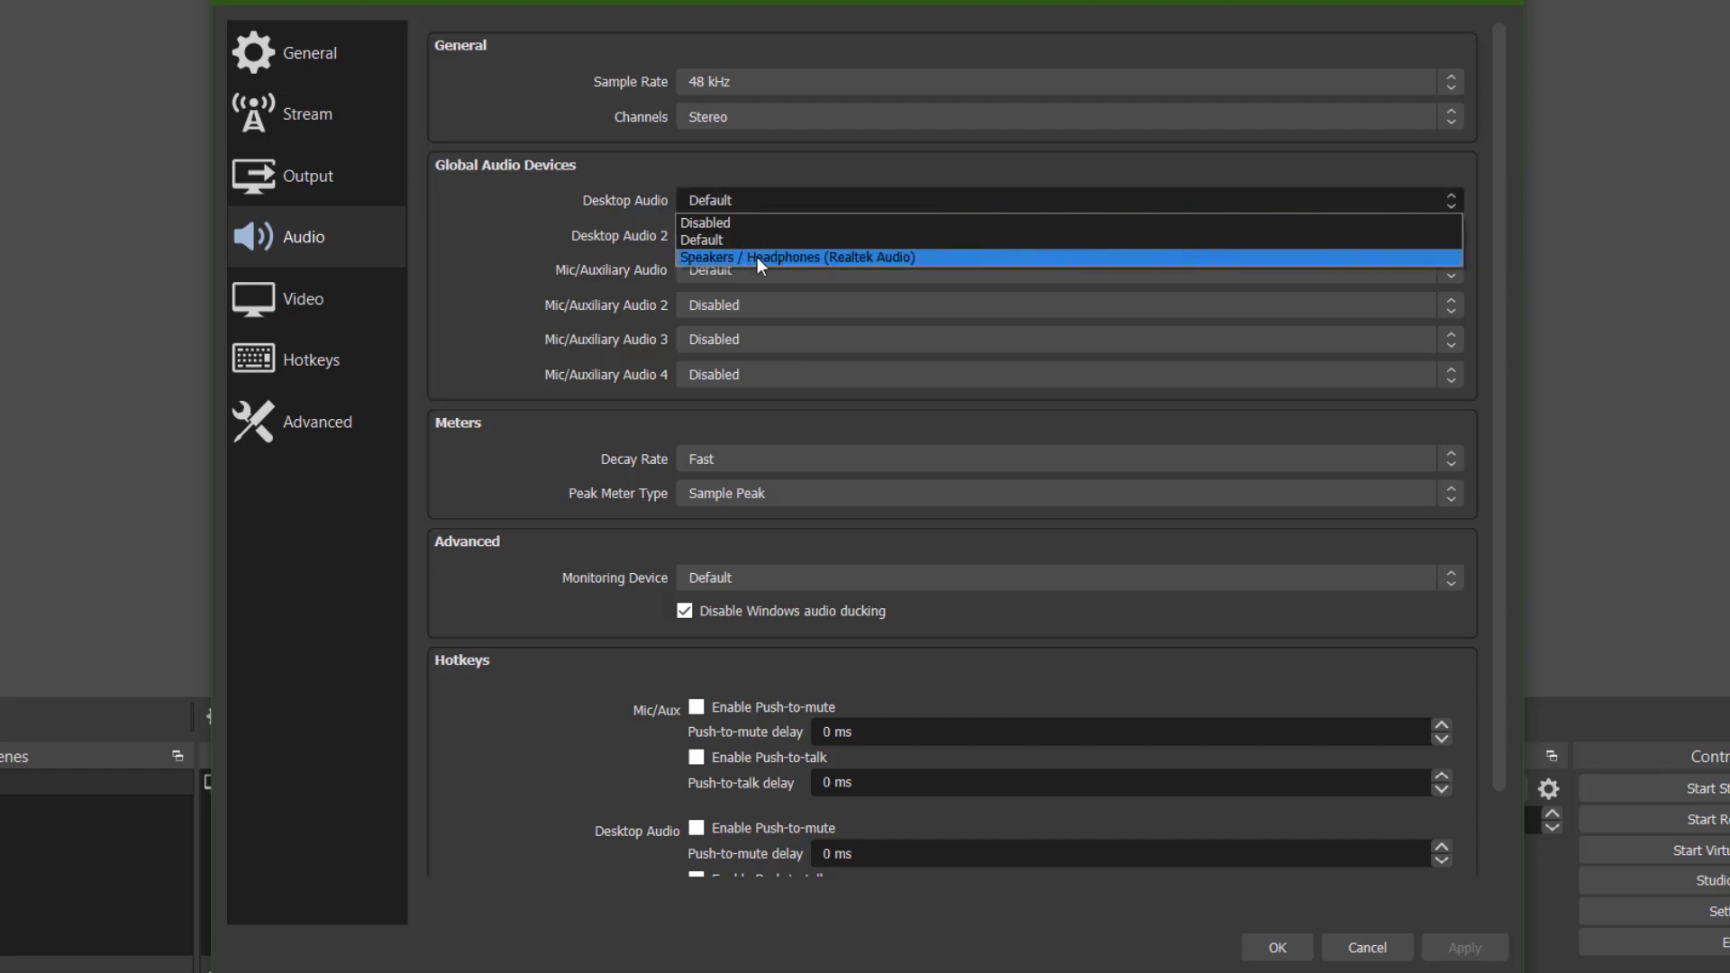
click(757, 258)
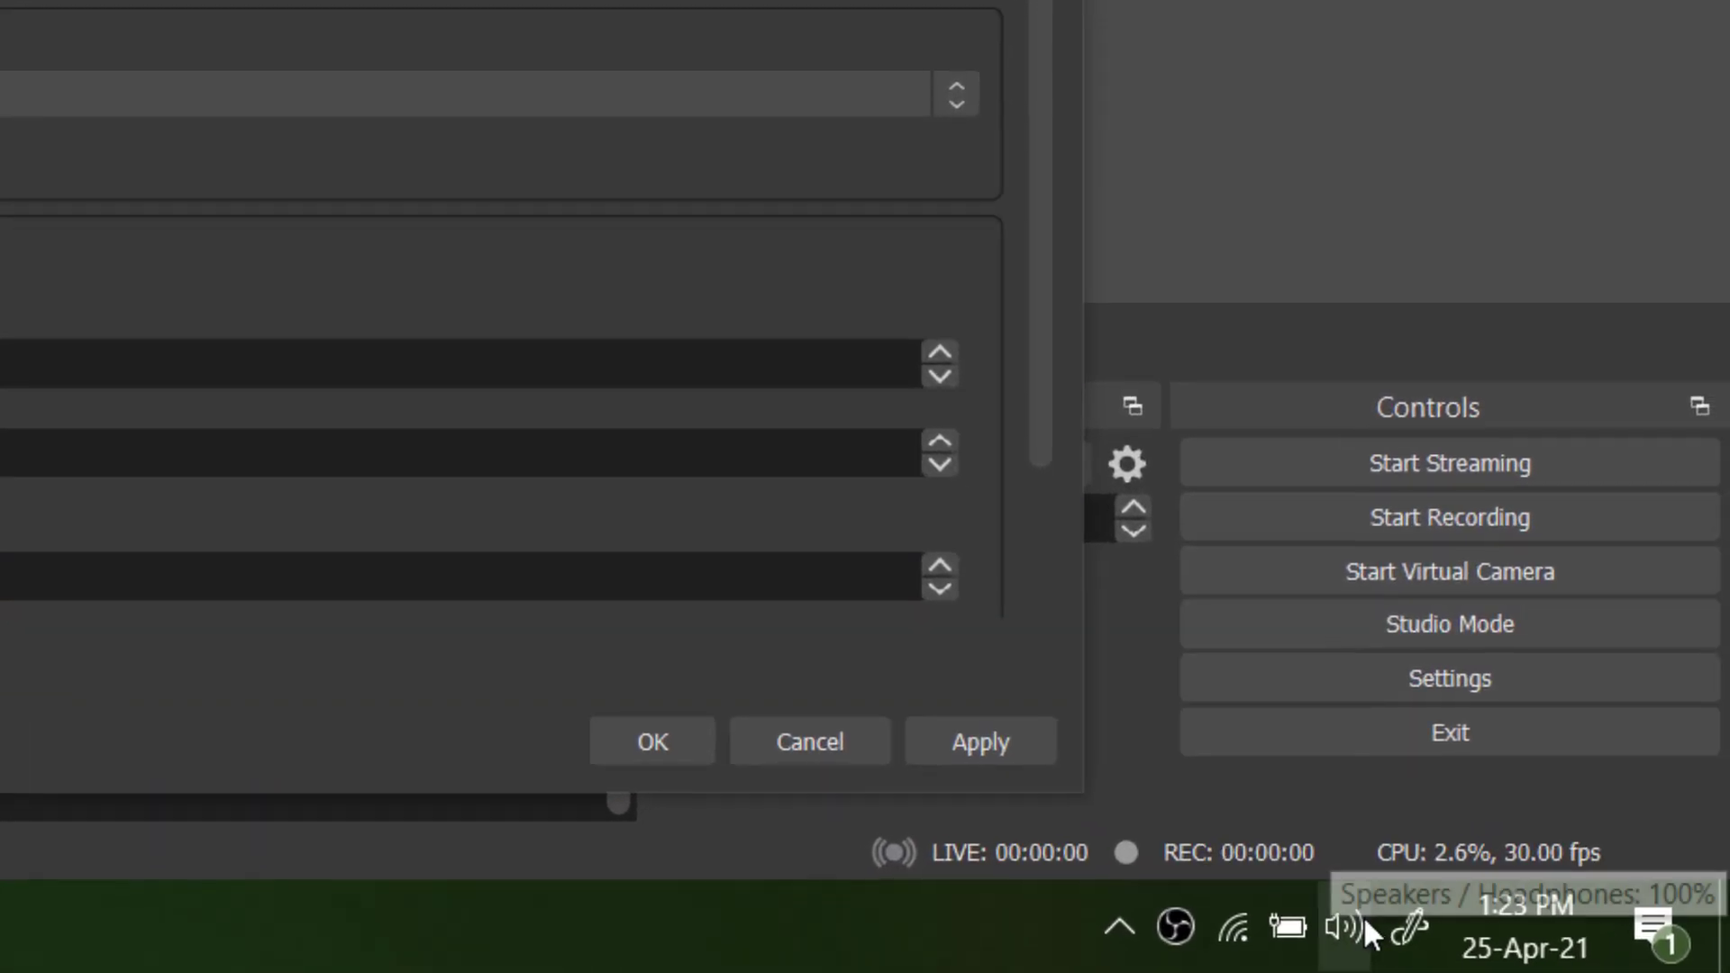
click(1363, 919)
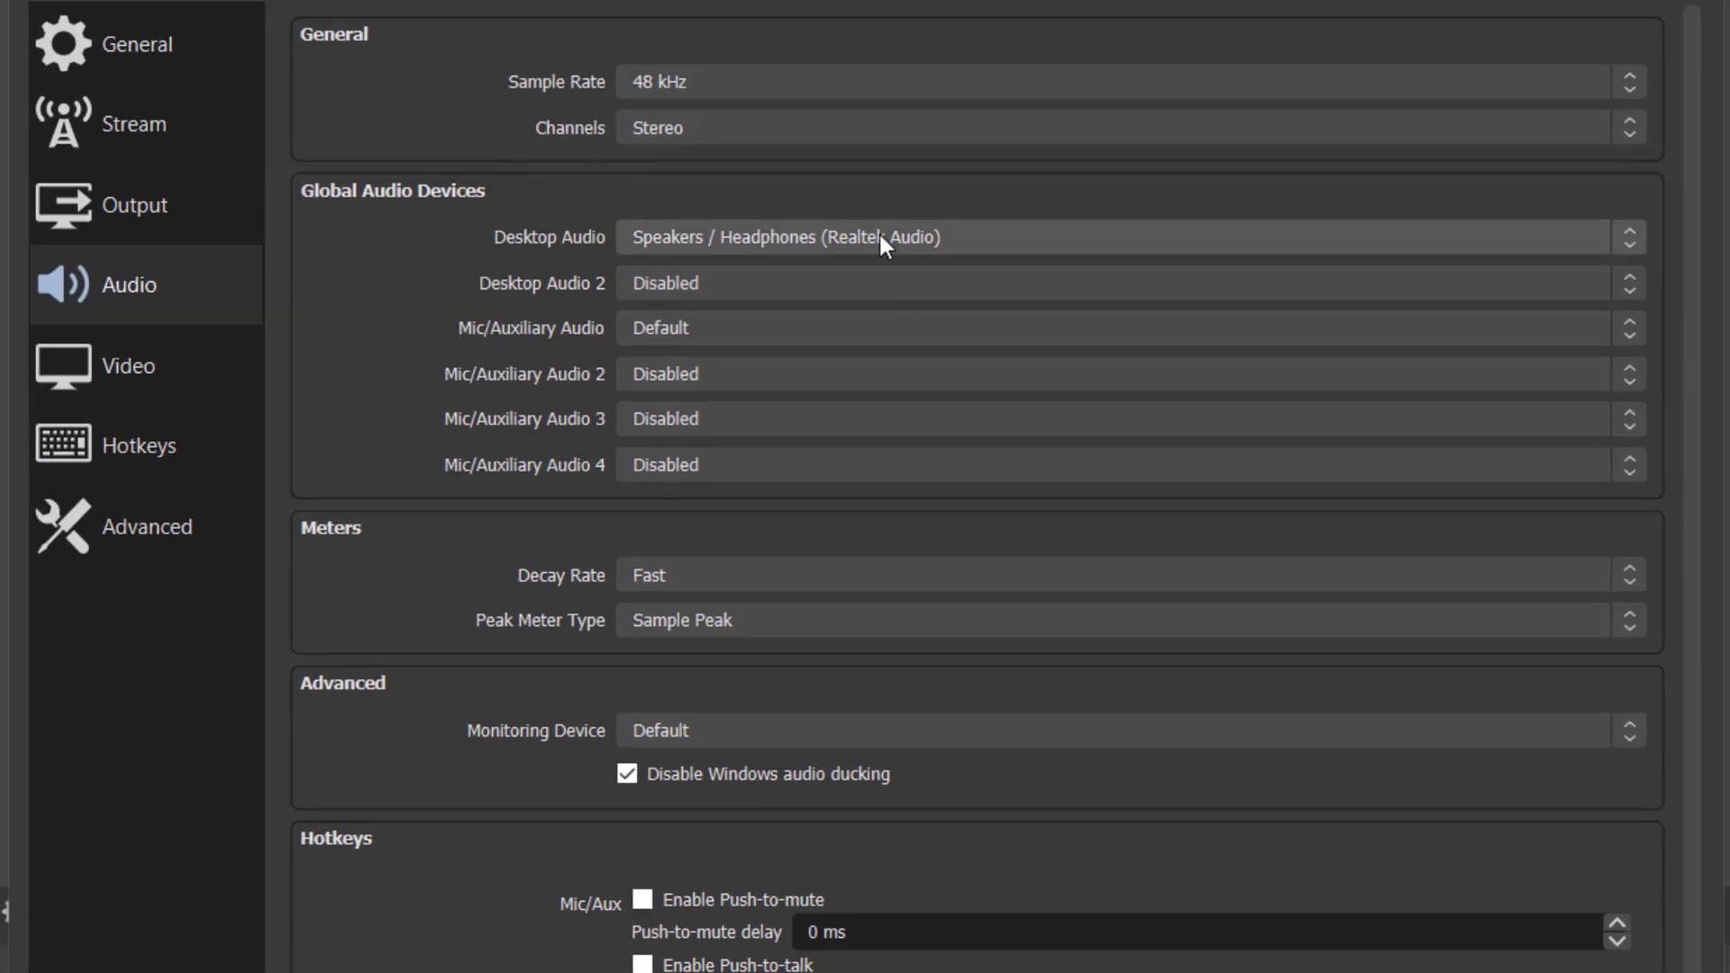
click(879, 236)
click(828, 319)
scroll(545, 663, down, 2)
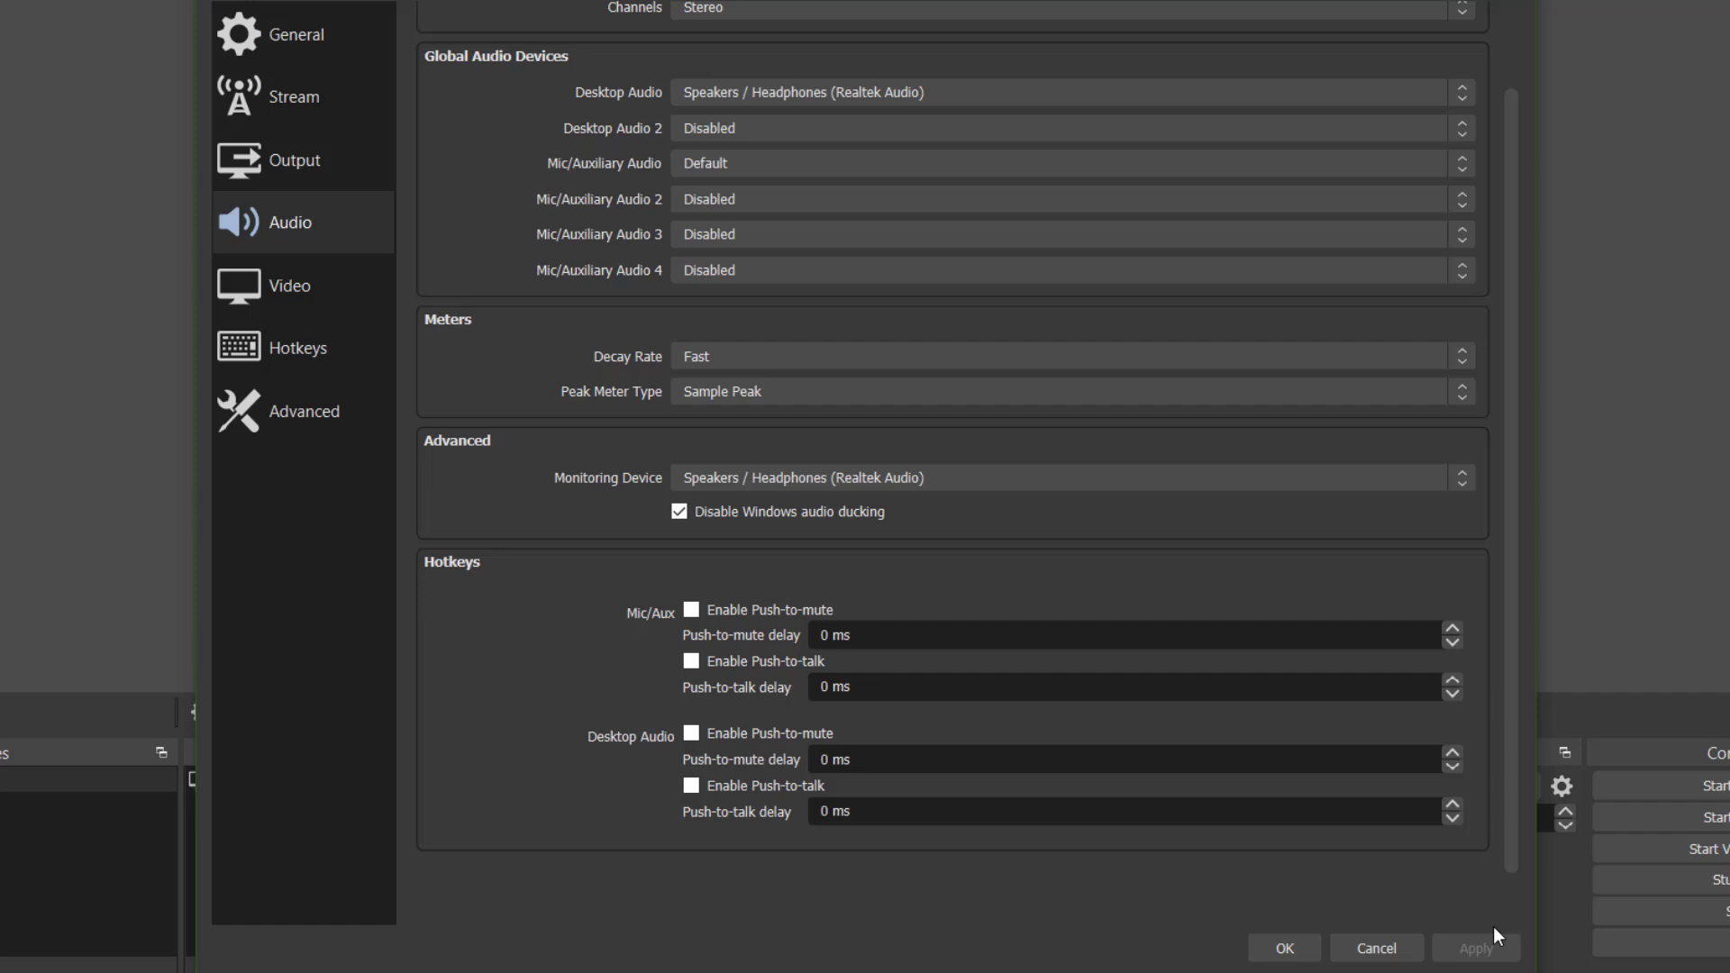
- Try a 1280x720 output resolution, then return it to 1920x1080 matching the canvas
click(304, 278)
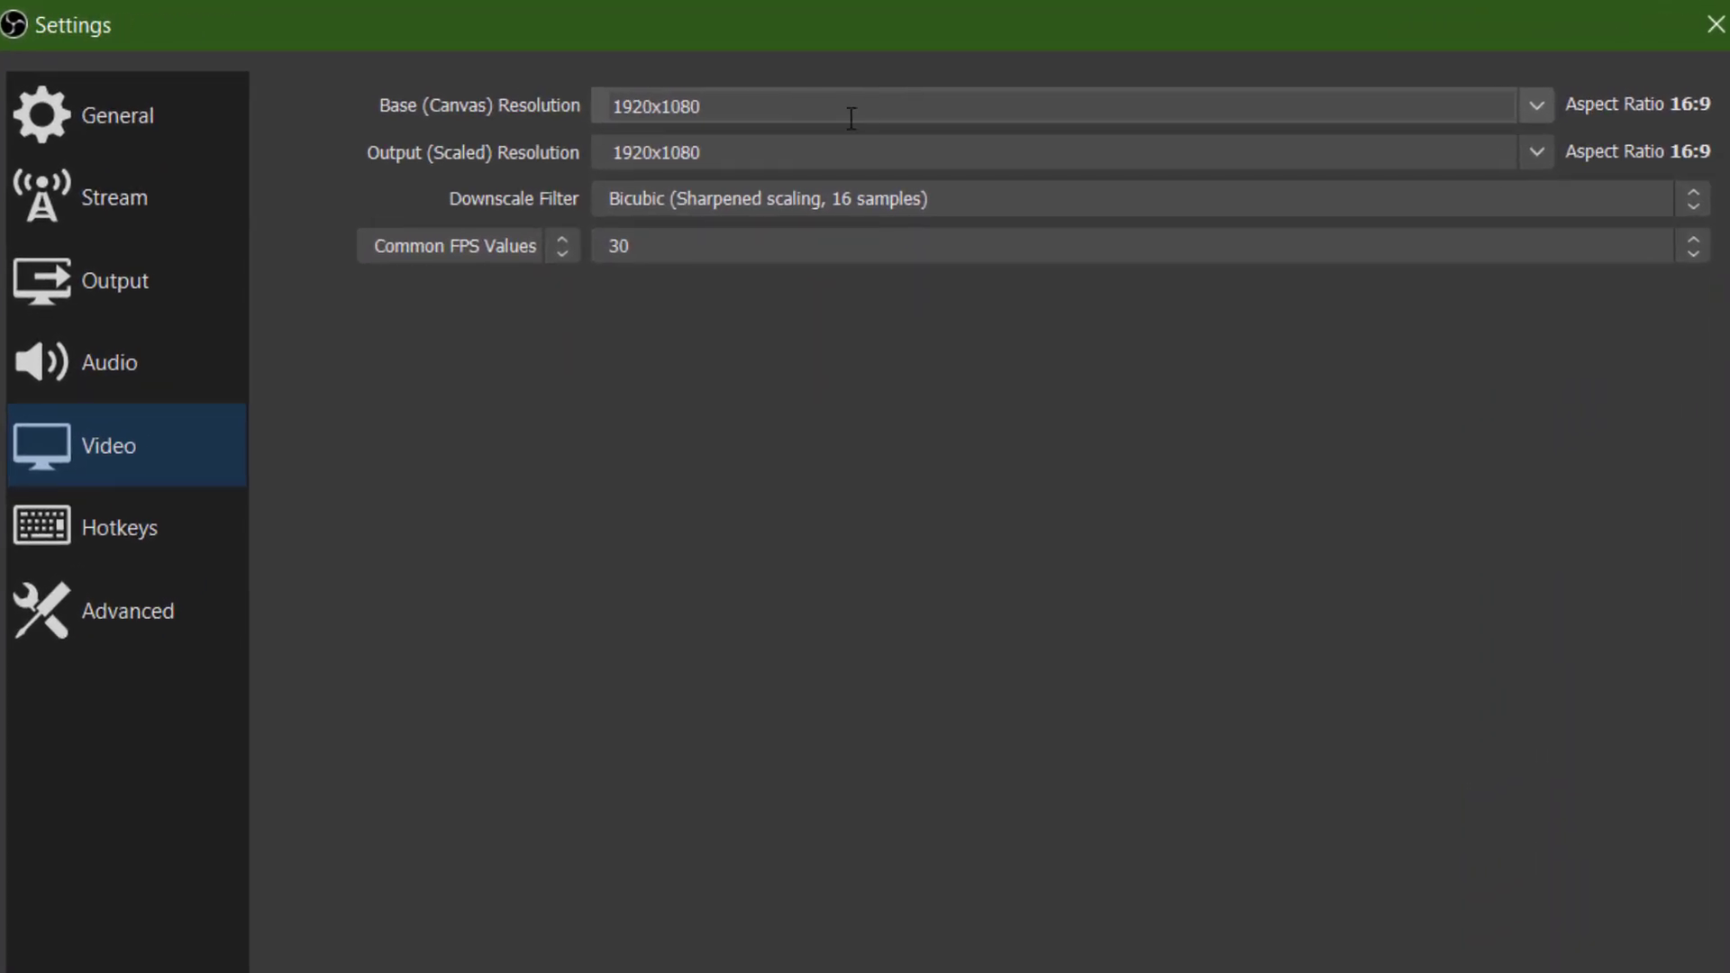
drag(731, 105, 608, 105)
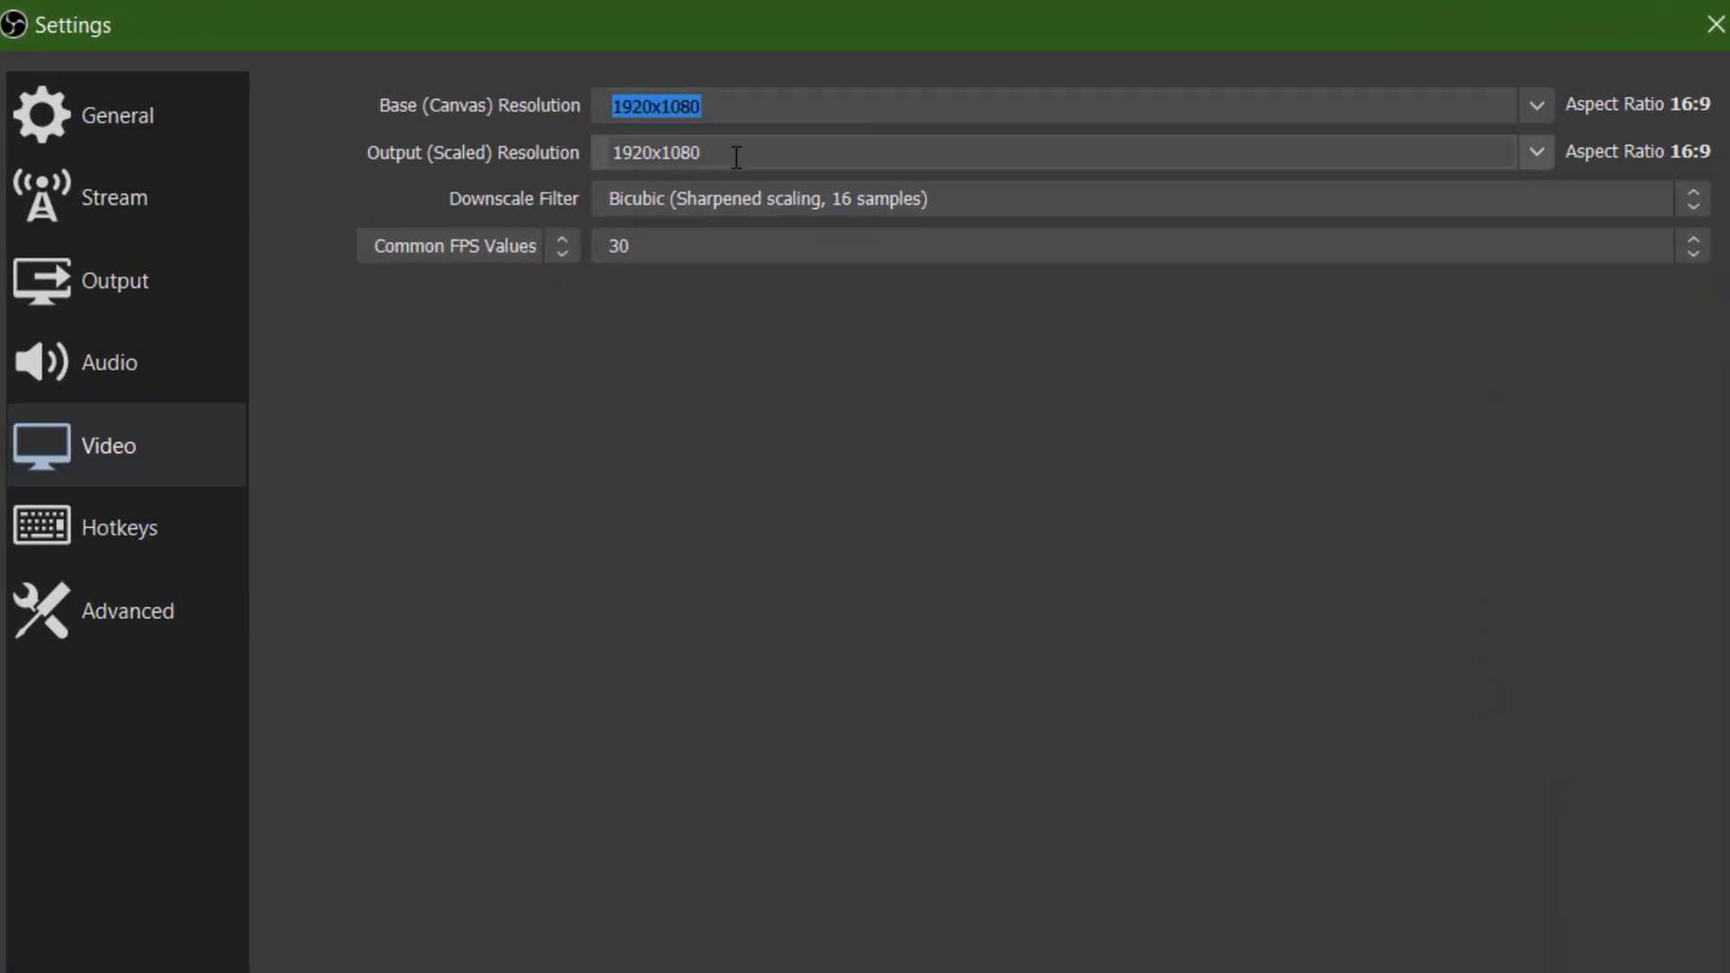
click(712, 161)
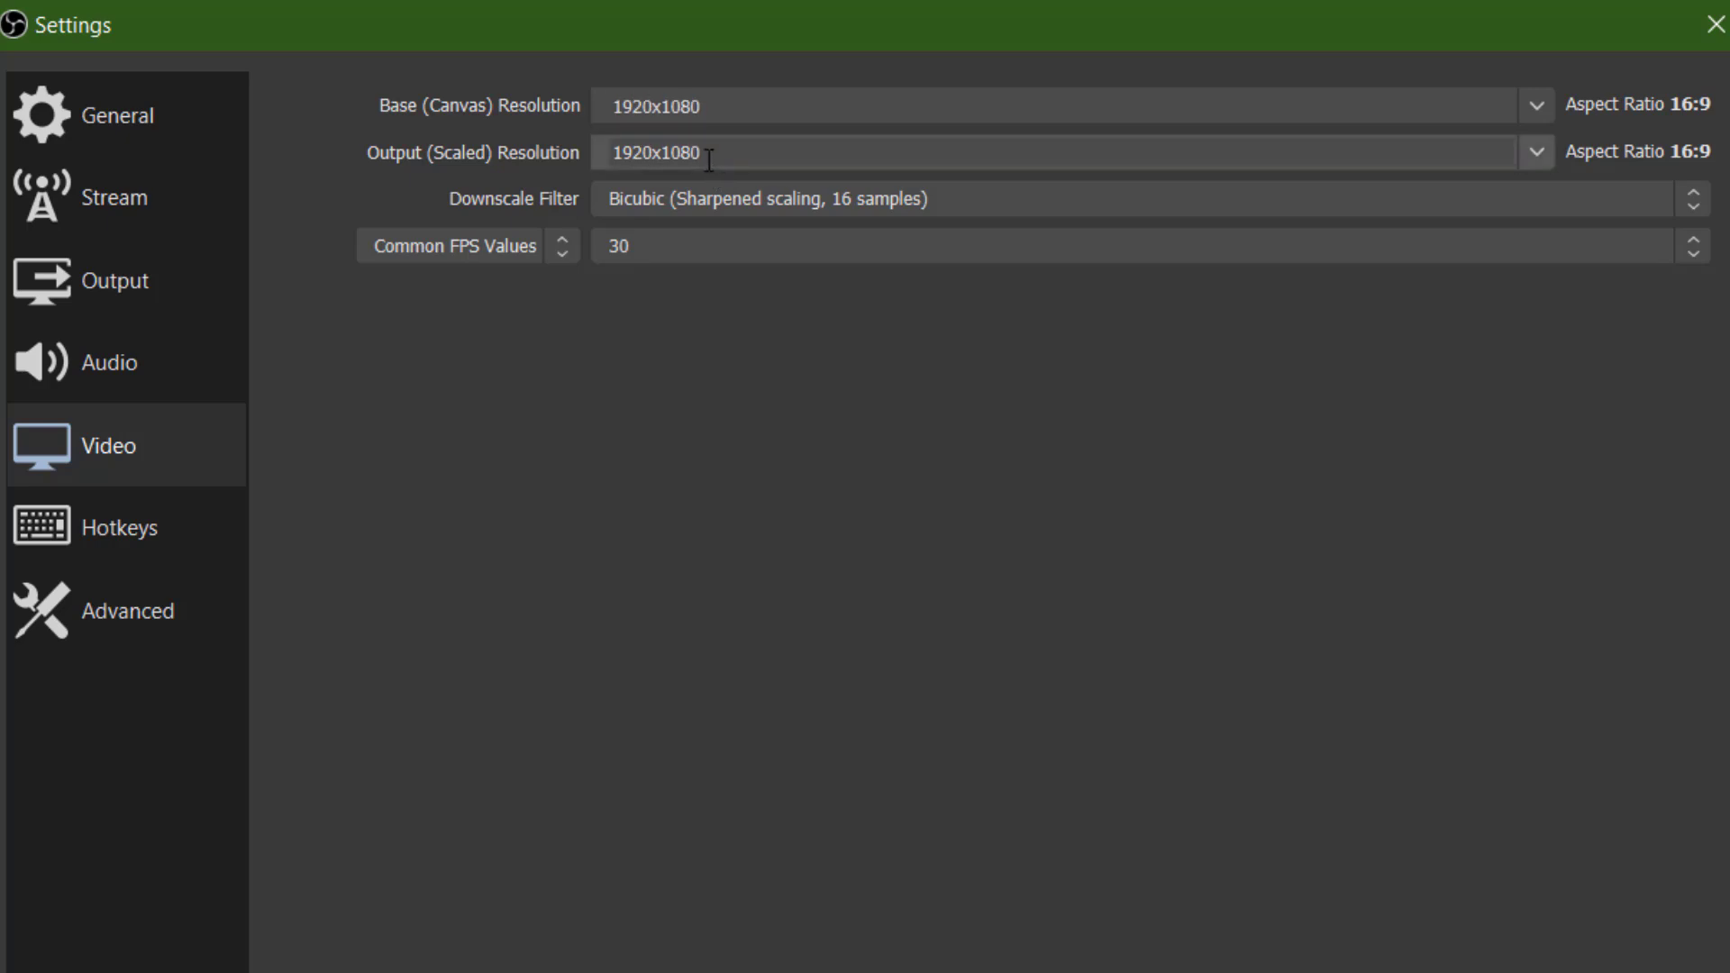
click(1528, 157)
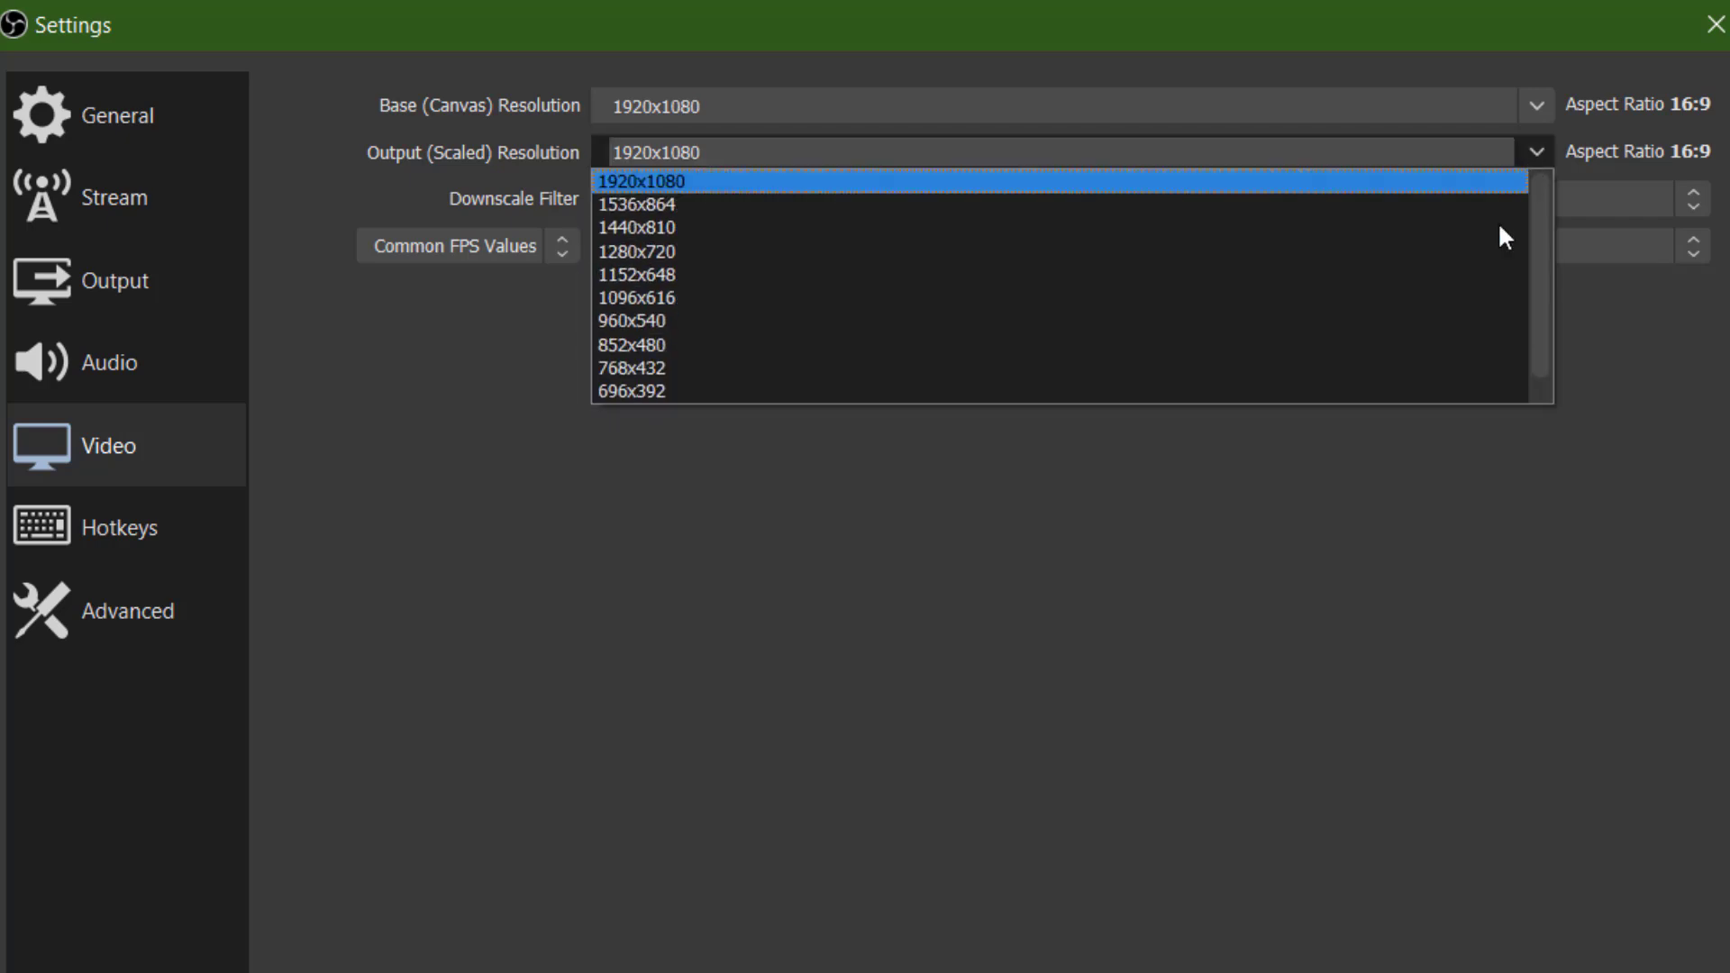
click(650, 247)
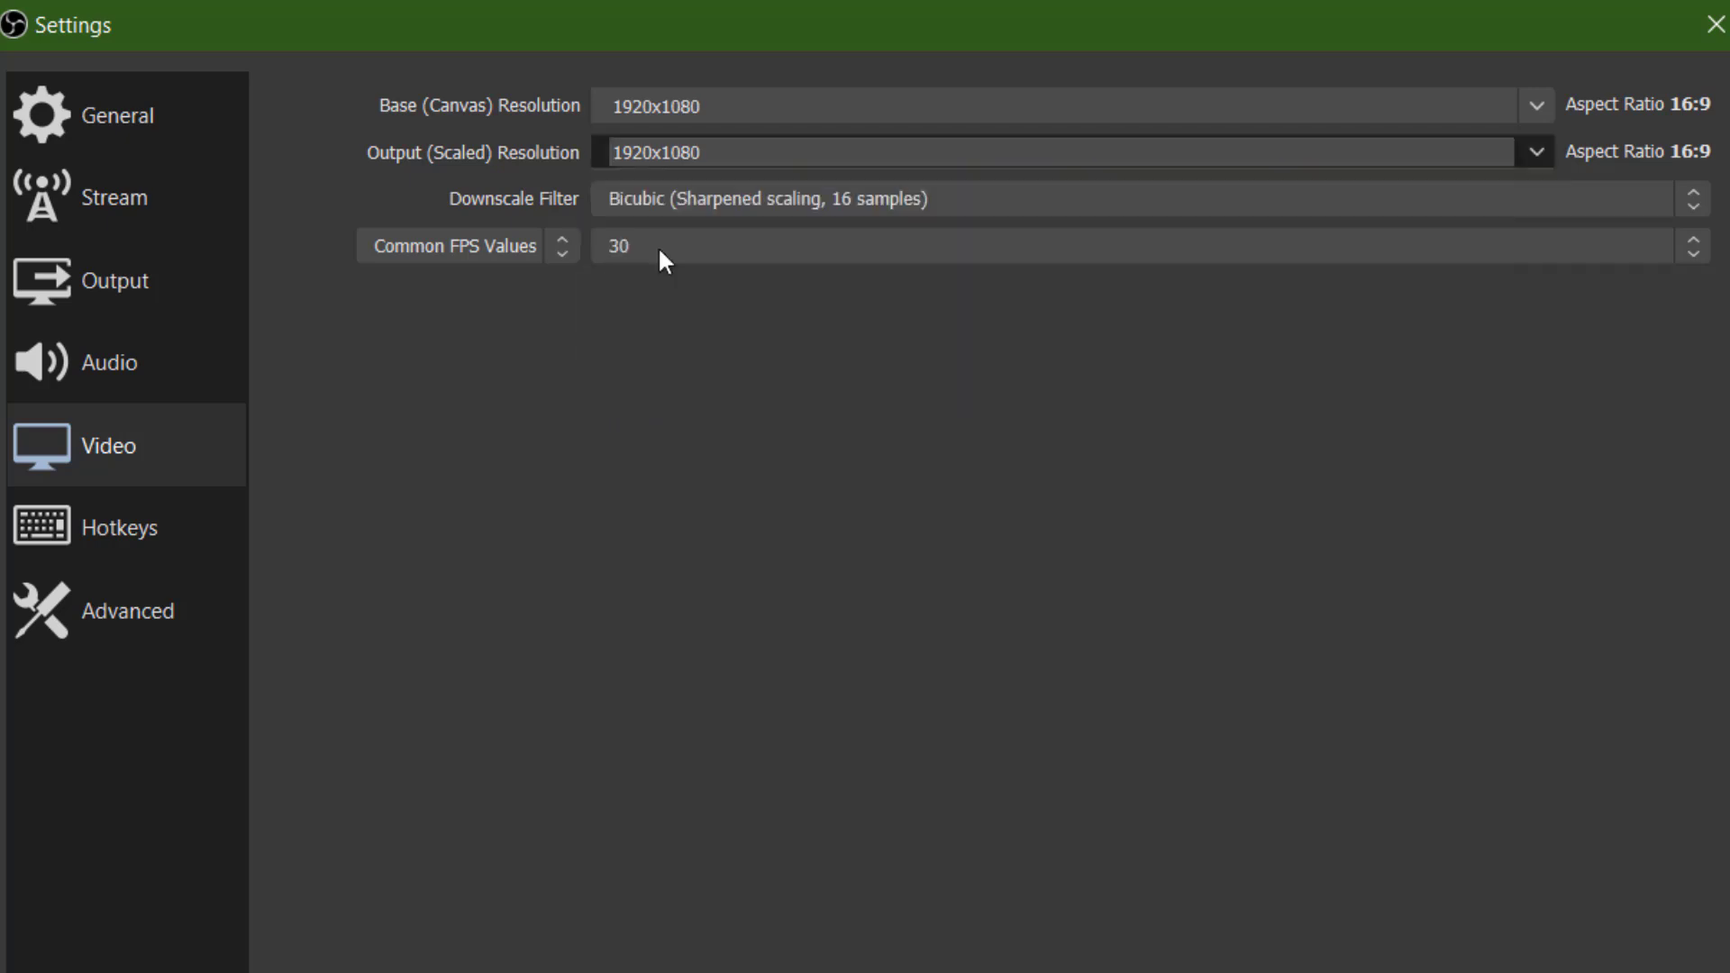
click(1544, 149)
click(982, 173)
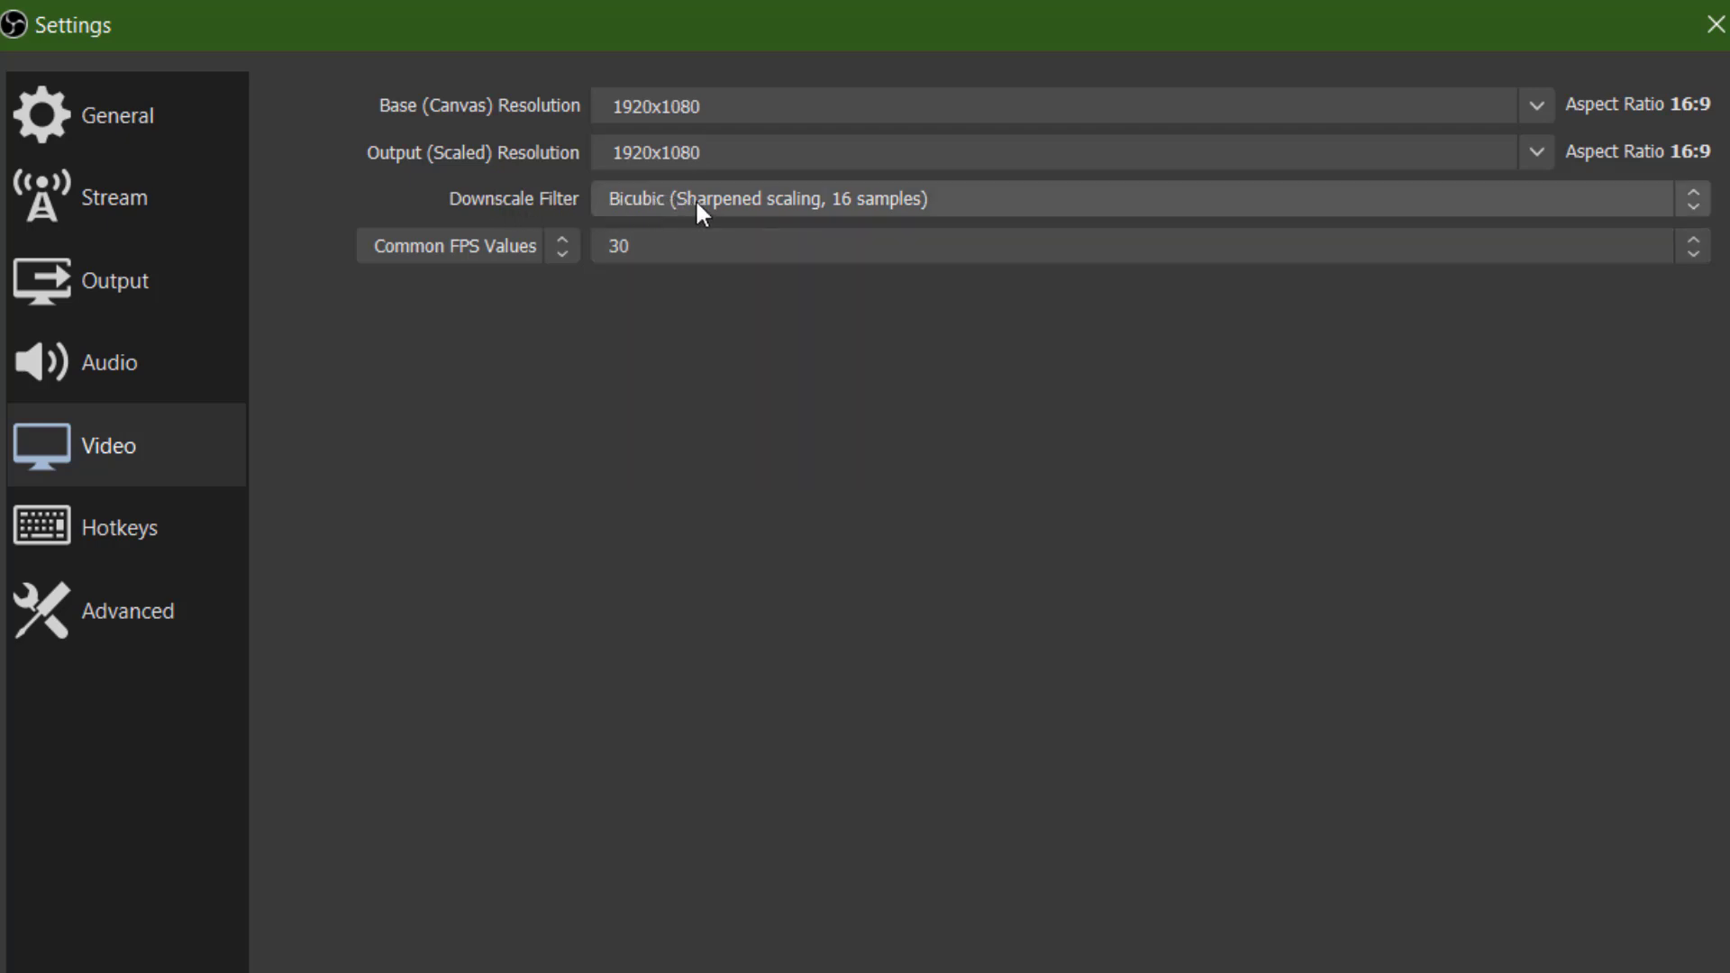
- Keep the Bicubic downscale filter and set the frame rate to 60 FPS
click(781, 201)
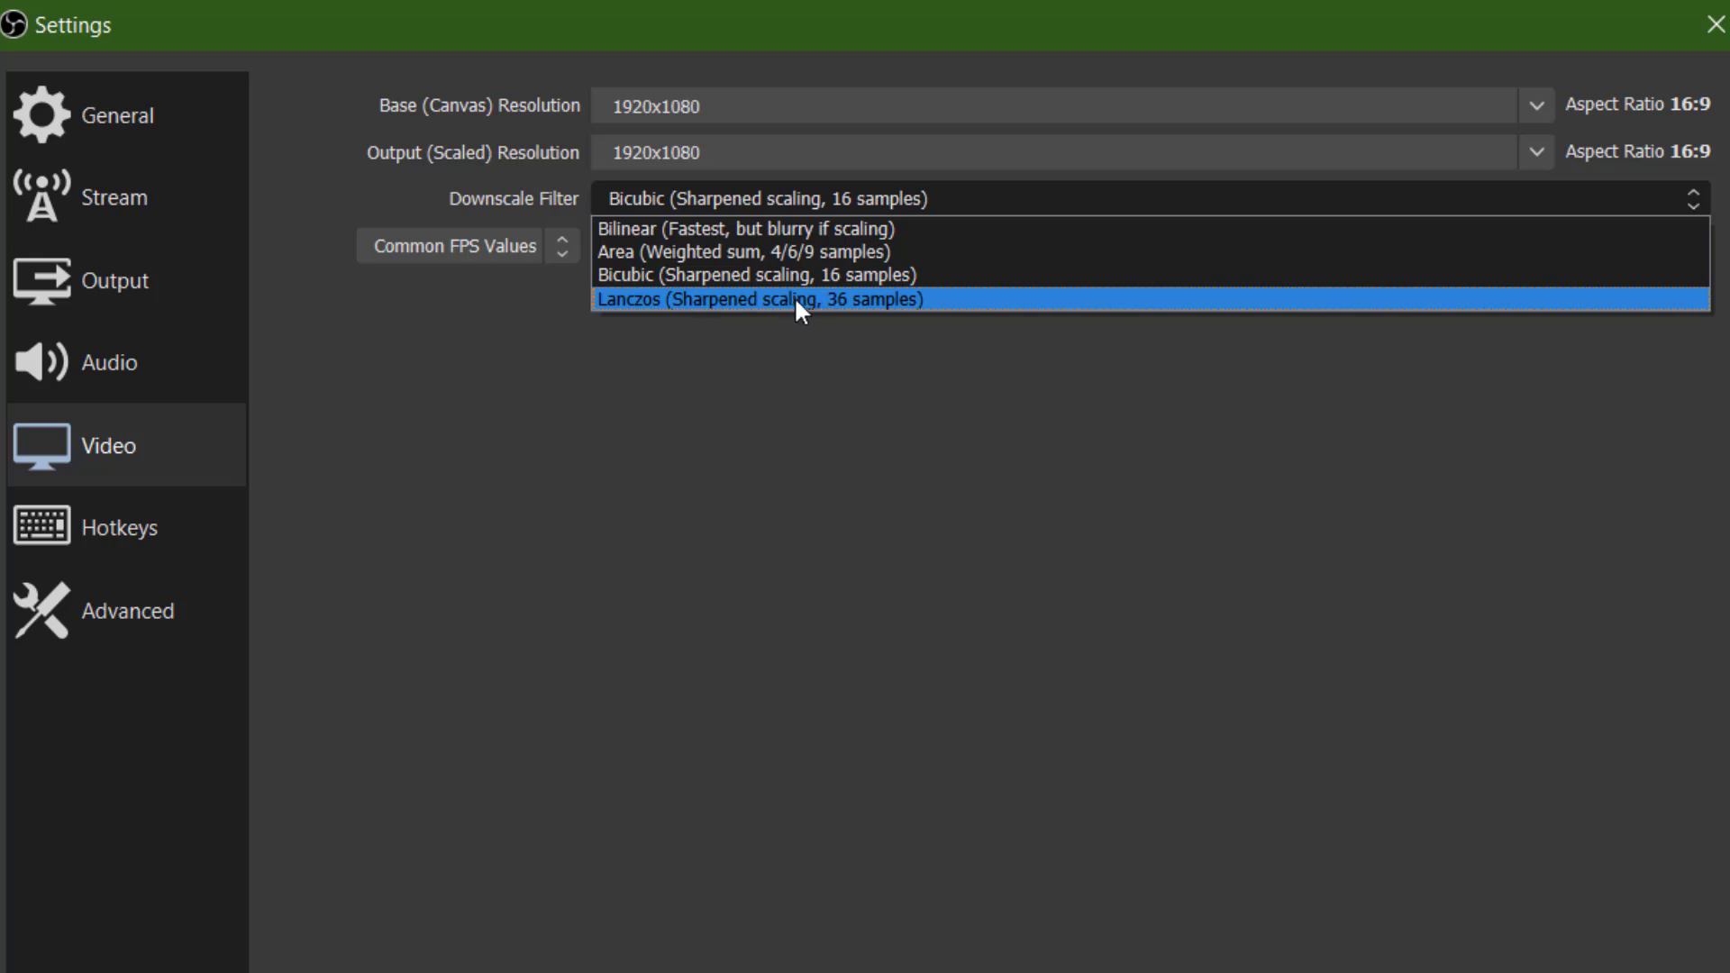
click(819, 195)
key(Escape)
click(1315, 256)
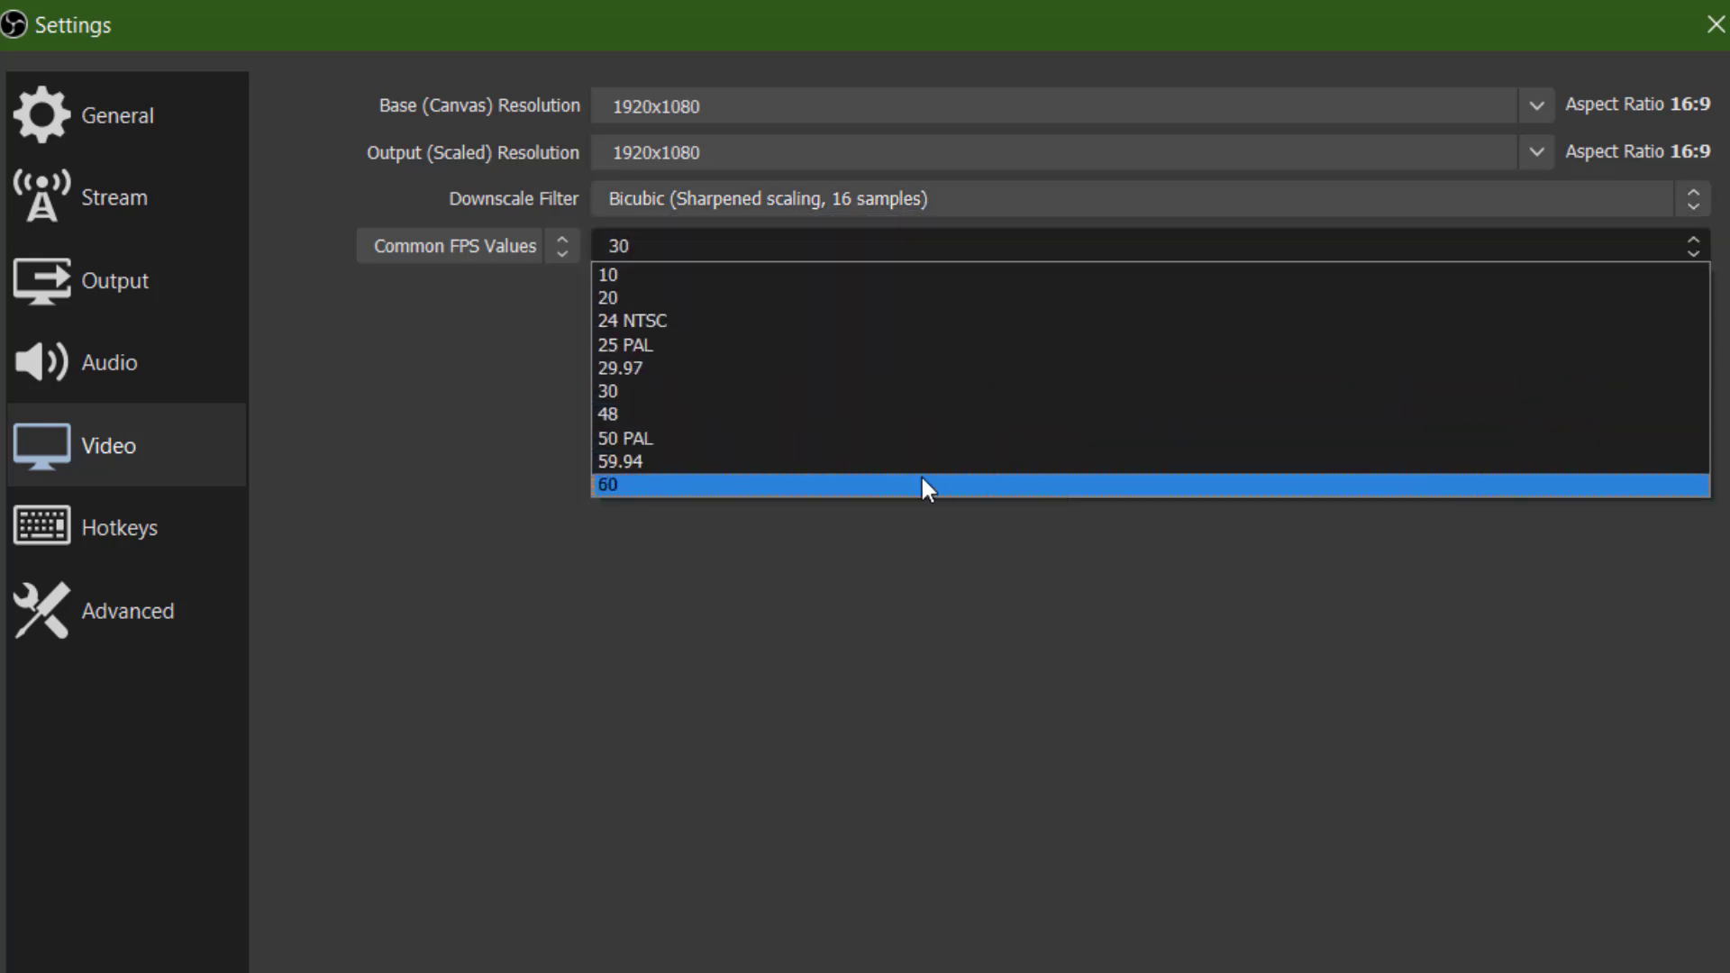
click(891, 484)
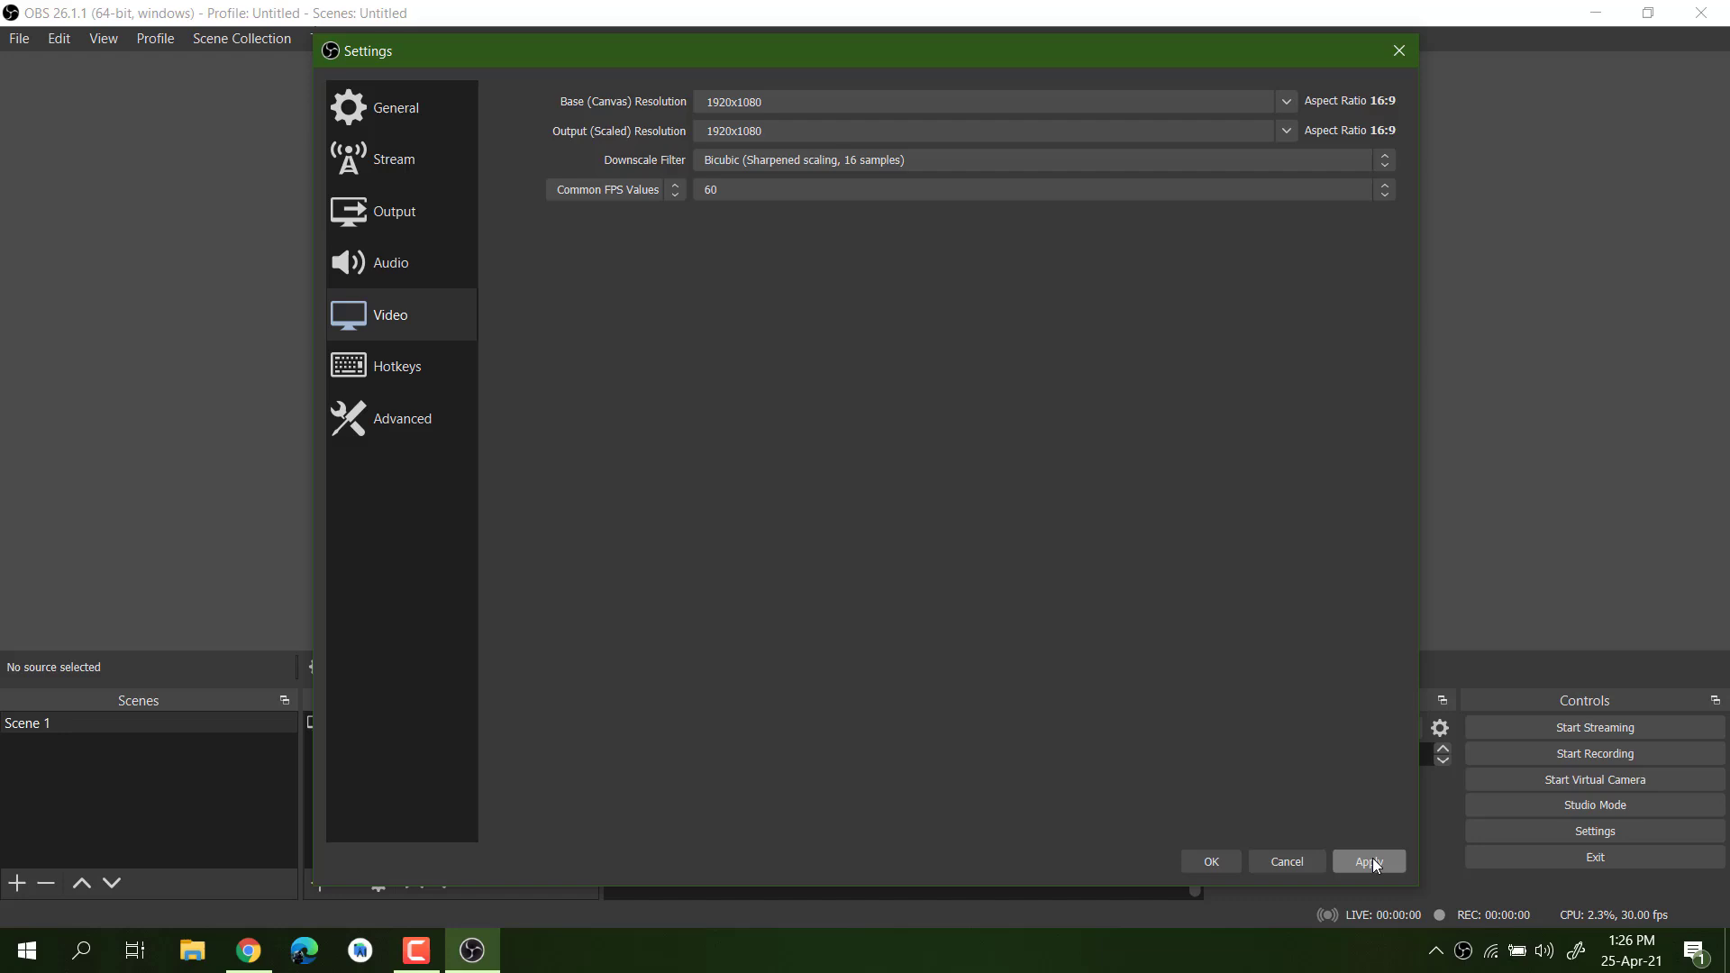
- Apply the video and unchanged Advanced settings, then close Settings with OK
click(1370, 862)
click(402, 419)
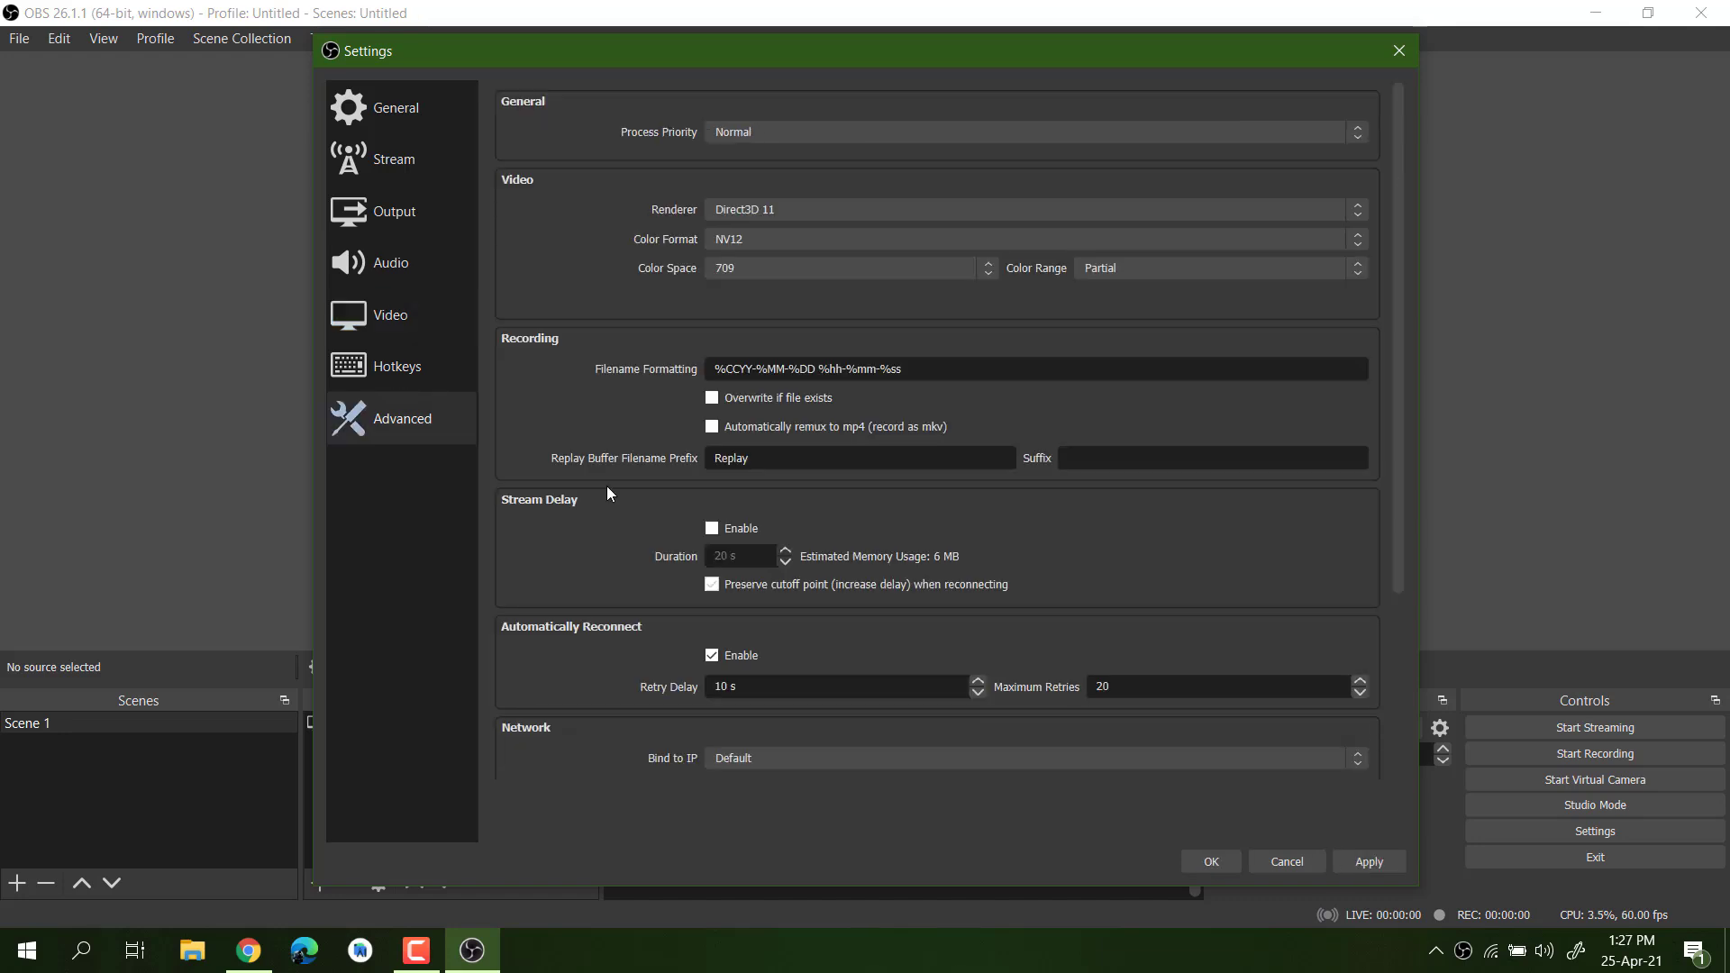
scroll(611, 490, down, 3)
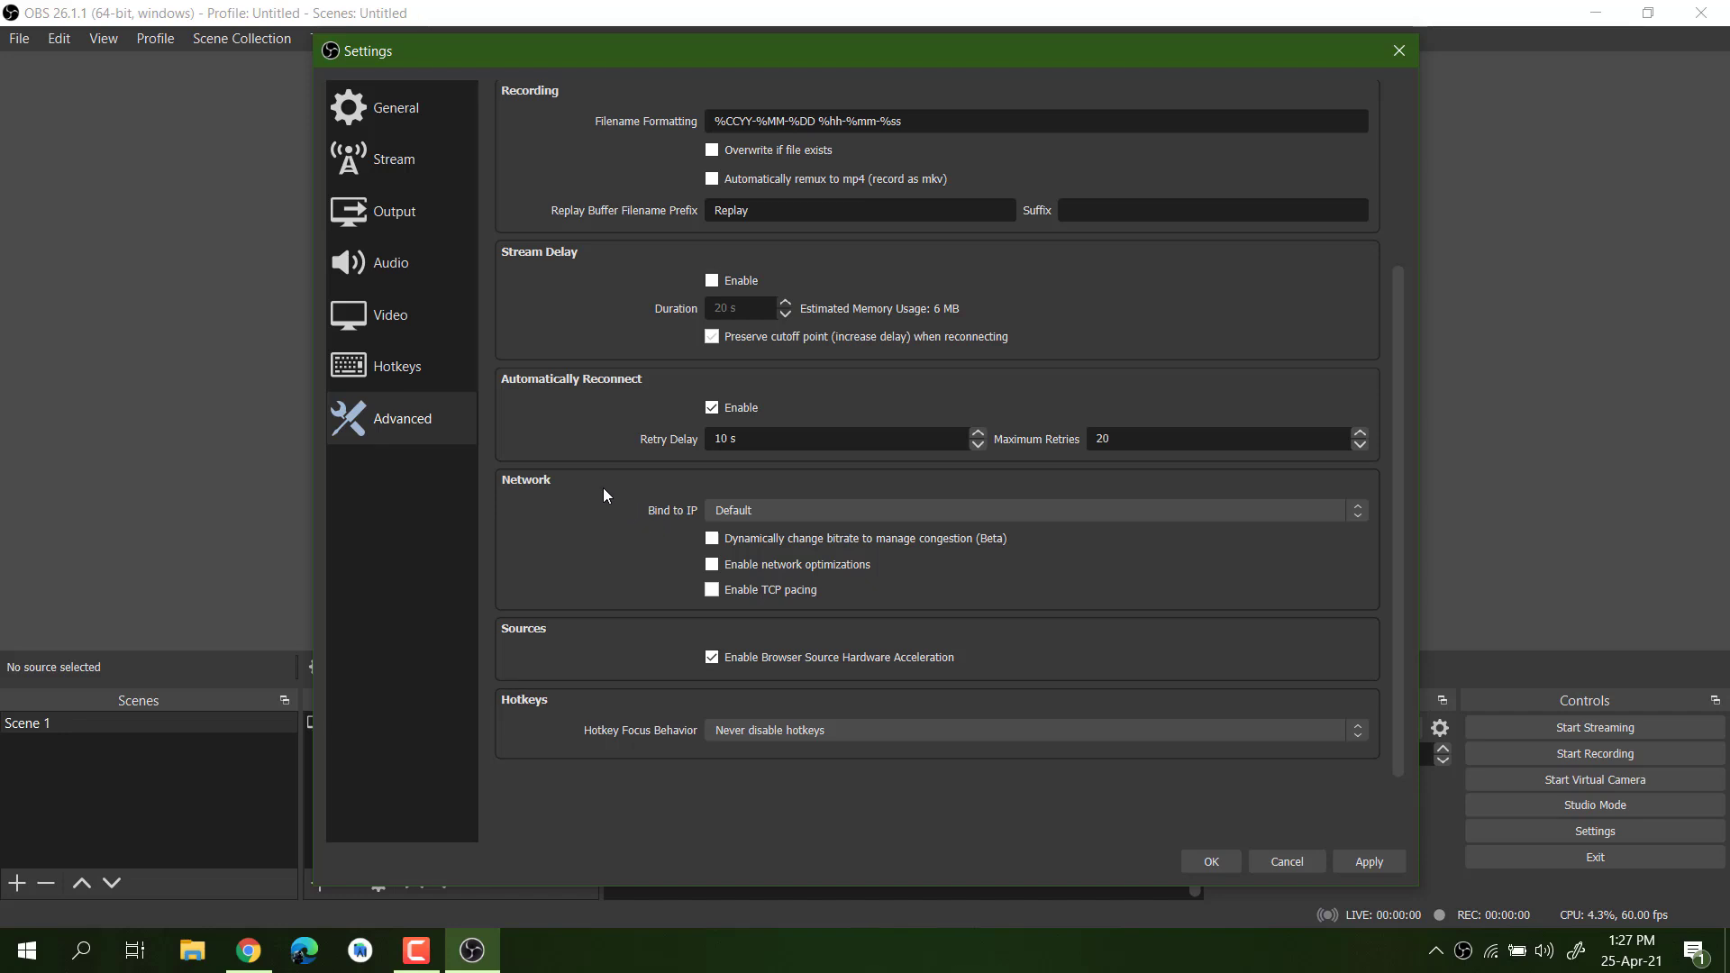
click(1361, 864)
click(1212, 865)
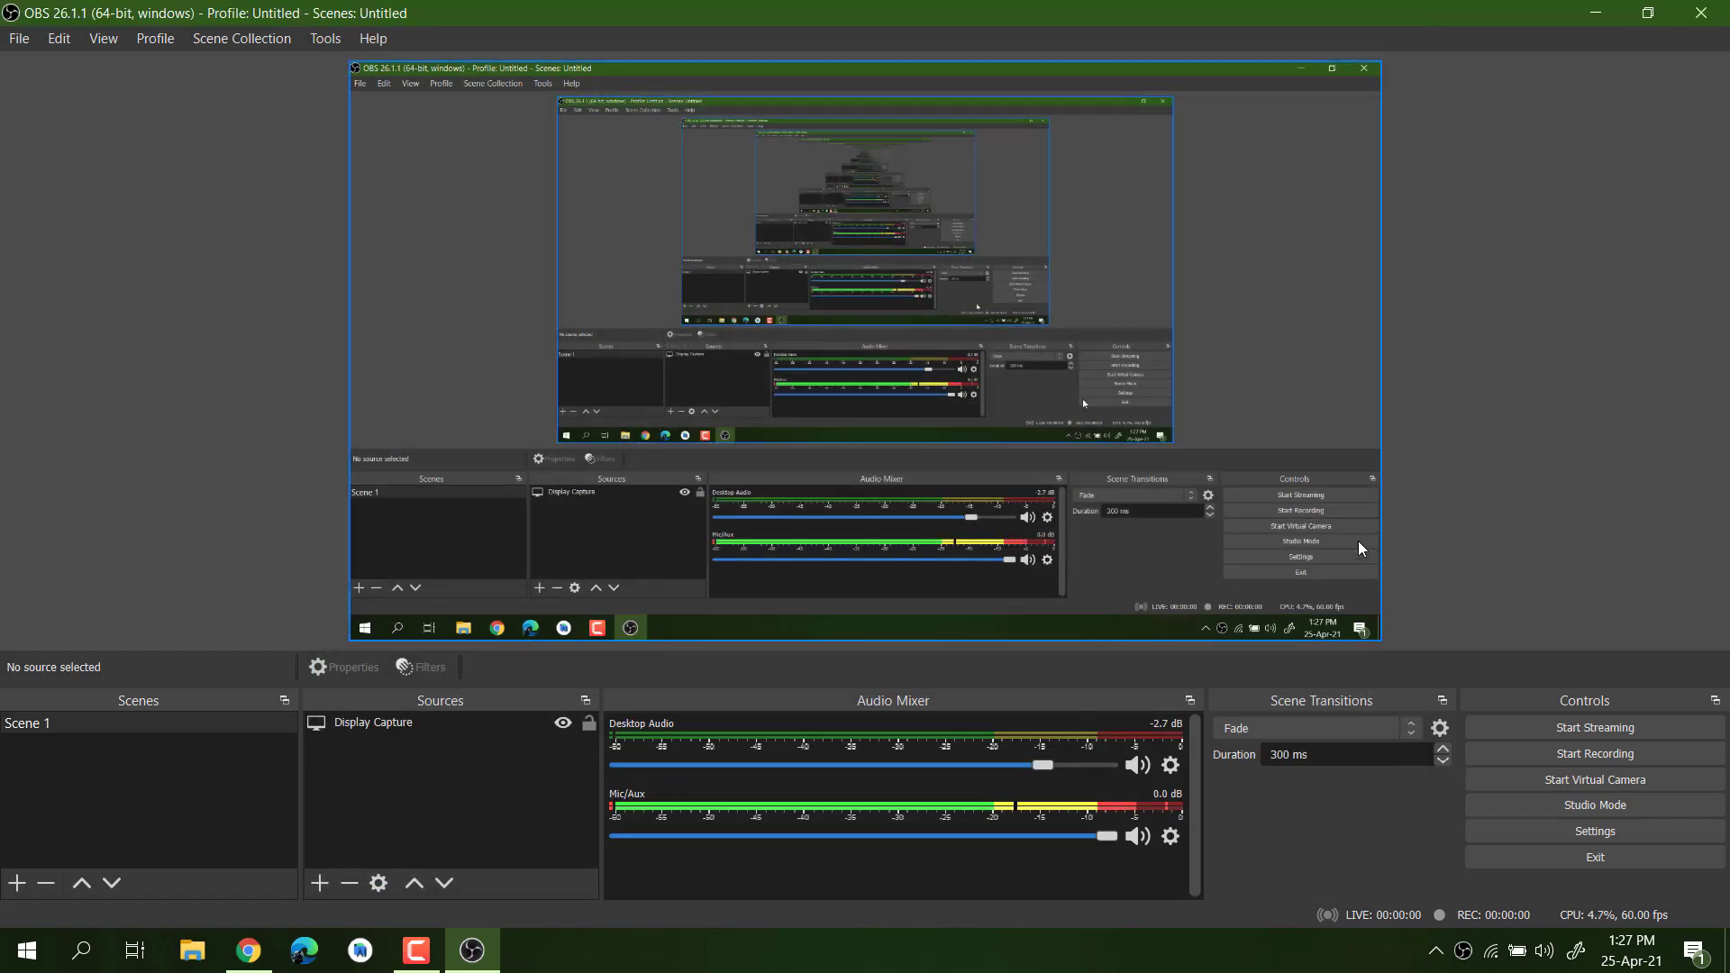
- Quit OBS and go to the Game Mode page under Gaming in Windows Settings
key(alt+F4)
click(25, 951)
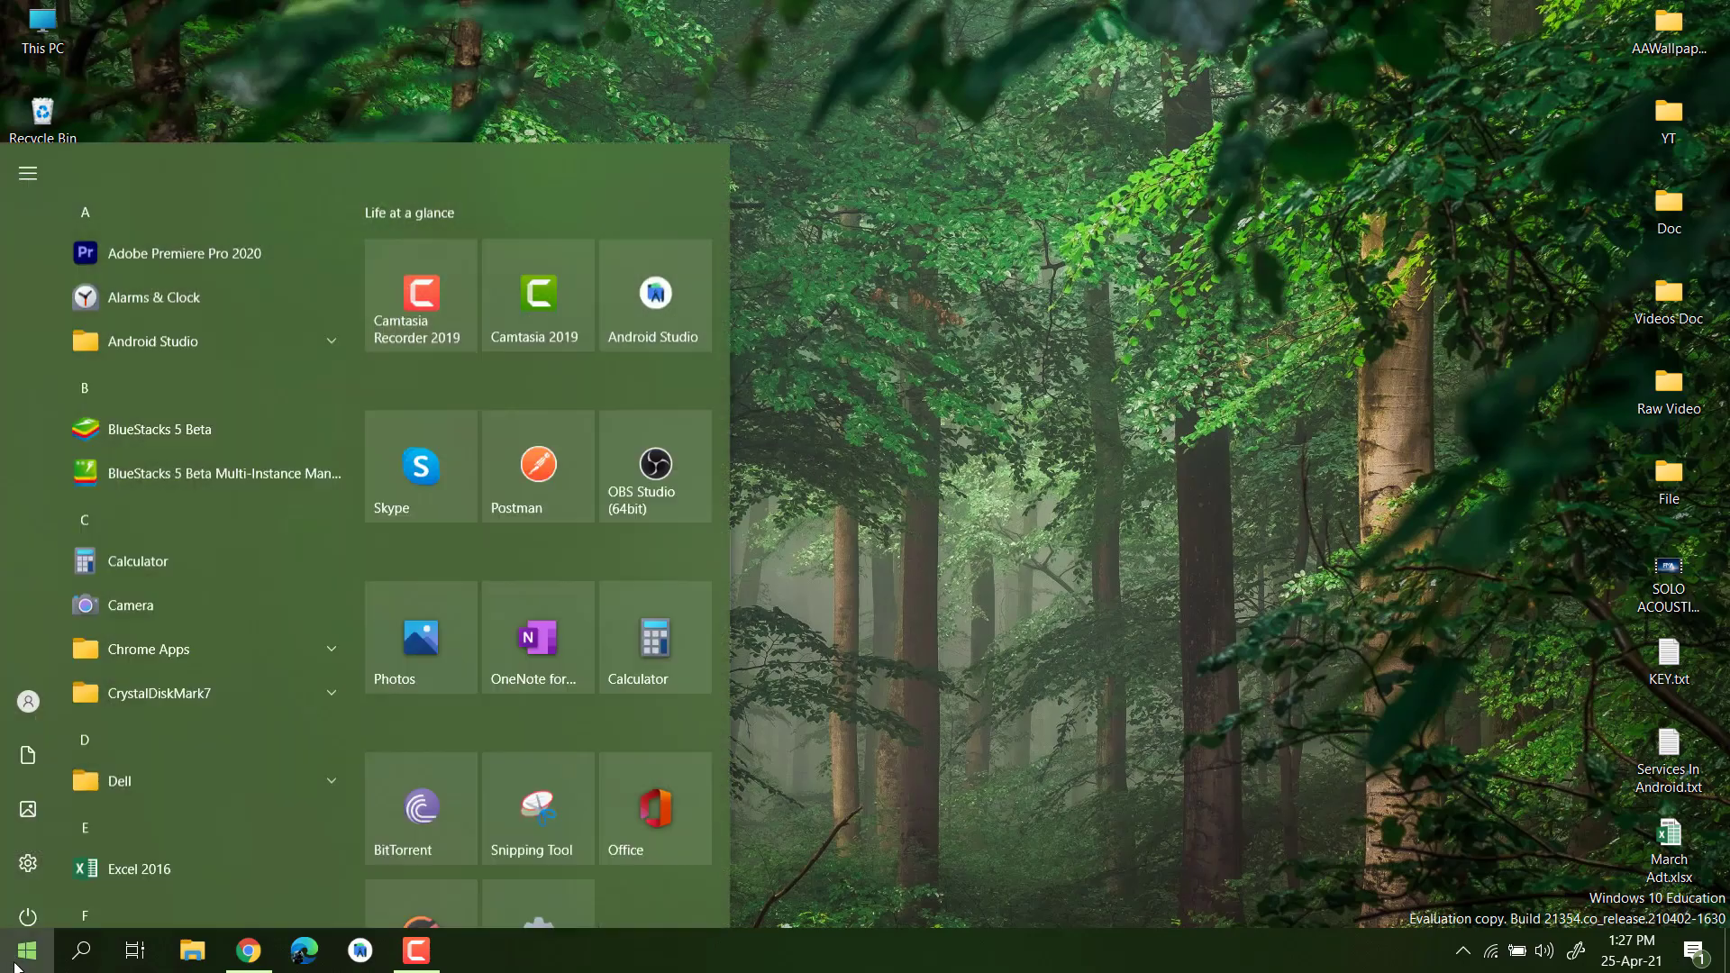
click(27, 842)
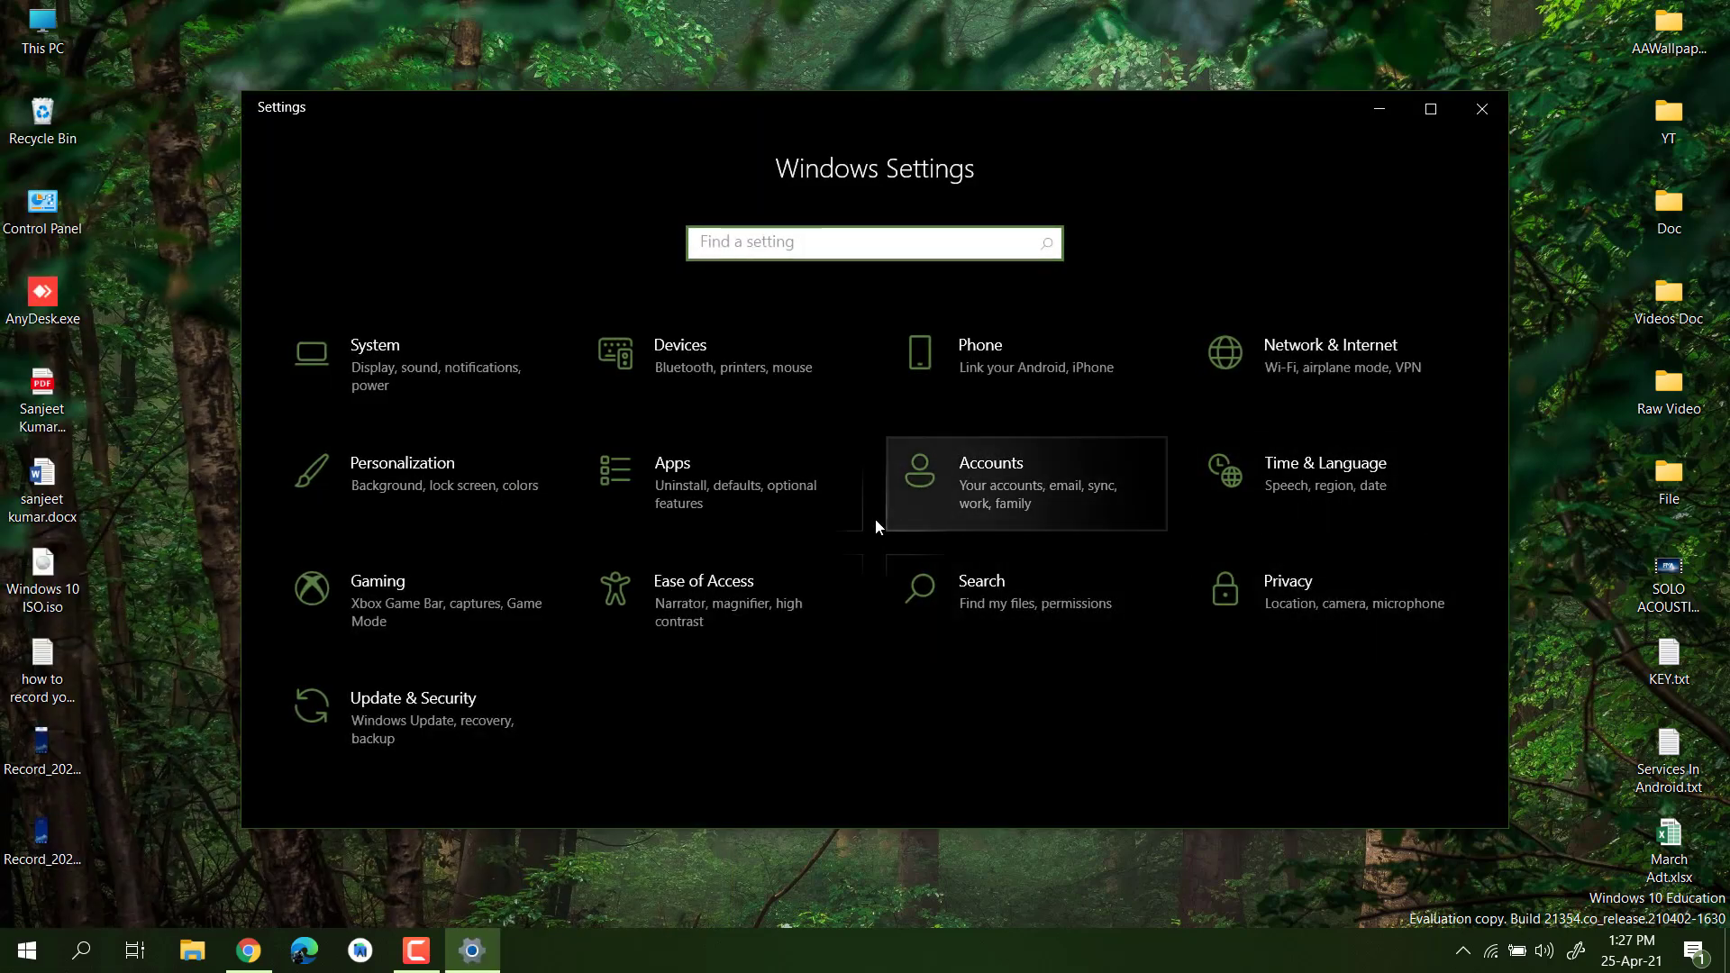
click(380, 595)
click(415, 454)
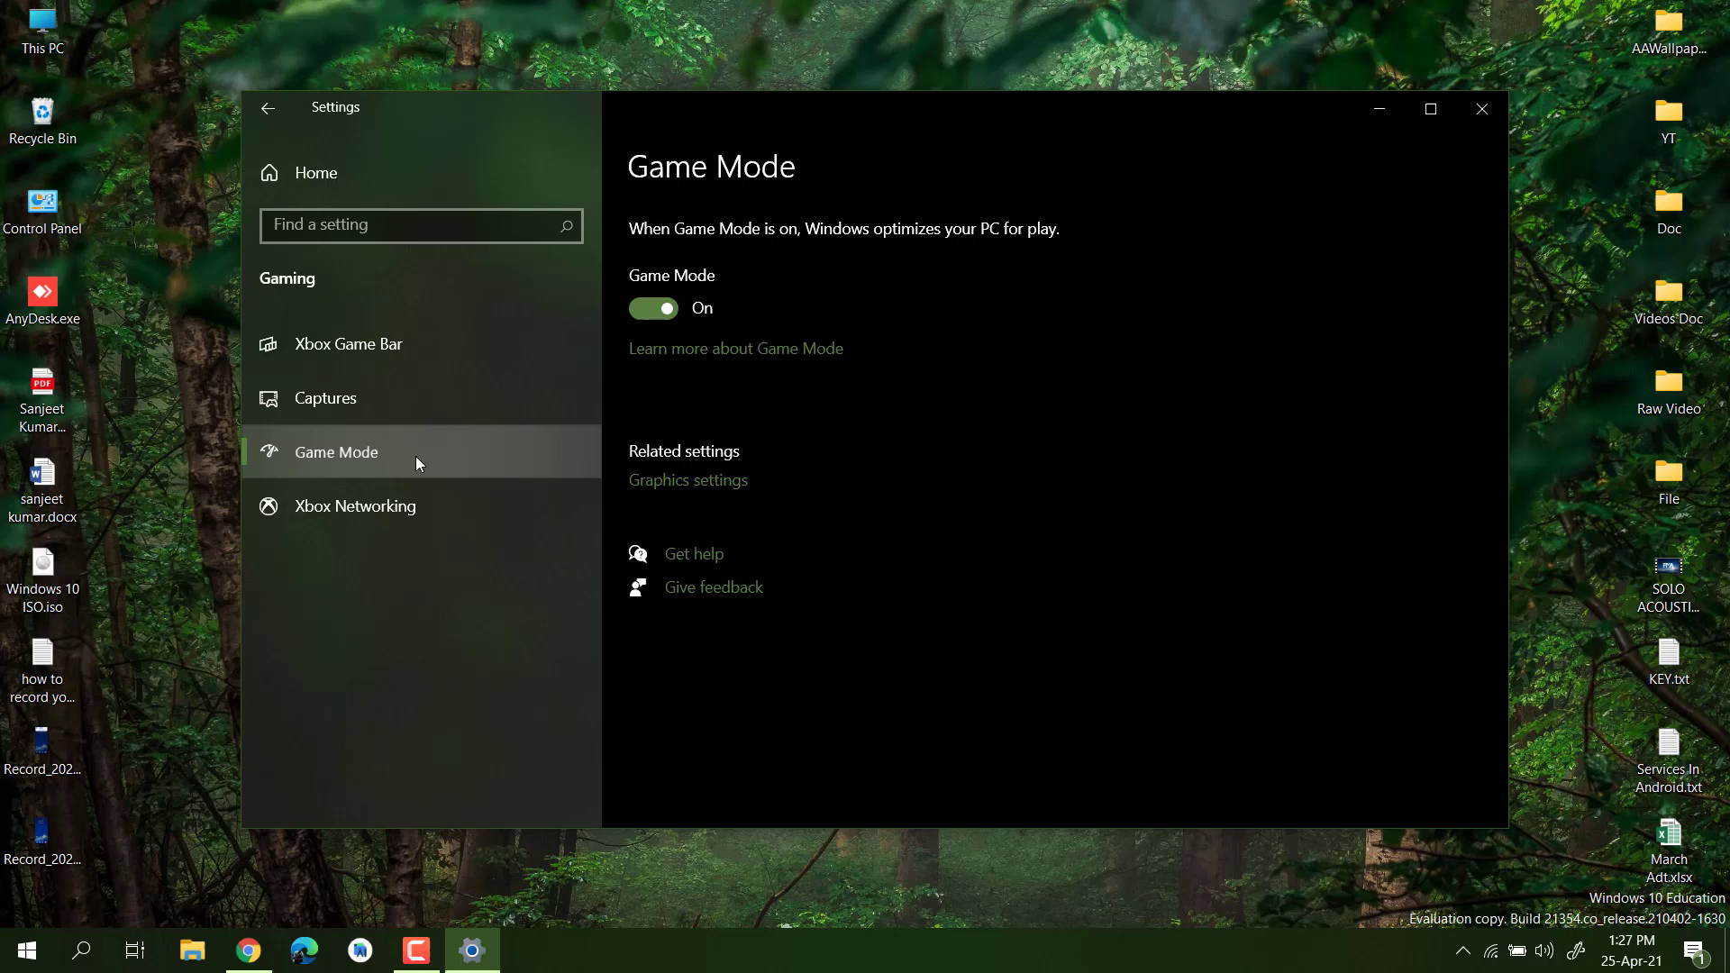